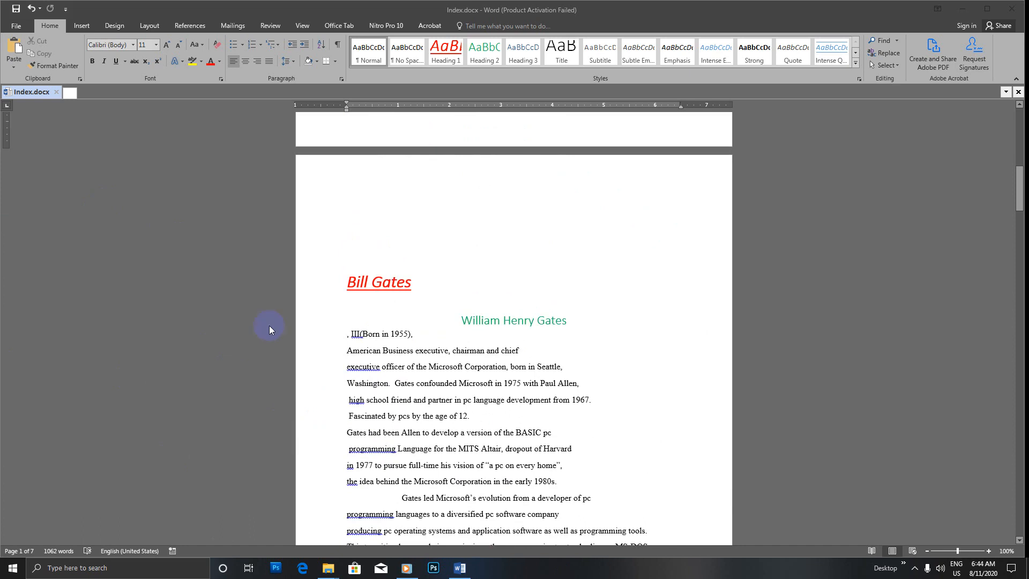
Examine the table of contents on the first page and the Bill Gates text on the page after it.
scroll(464, 306, up, 3)
scroll(464, 306, up, 9)
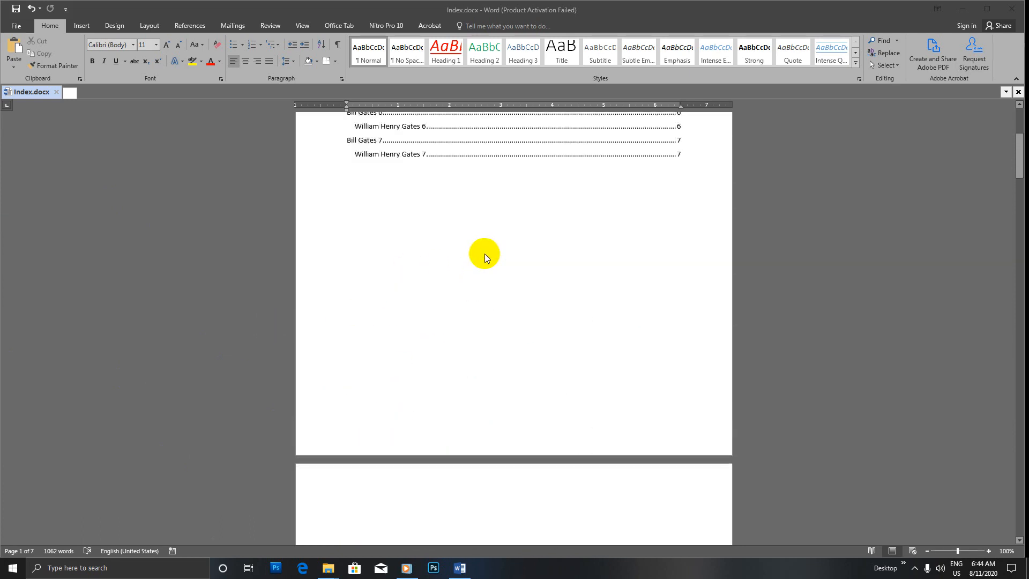
scroll(485, 257, up, 5)
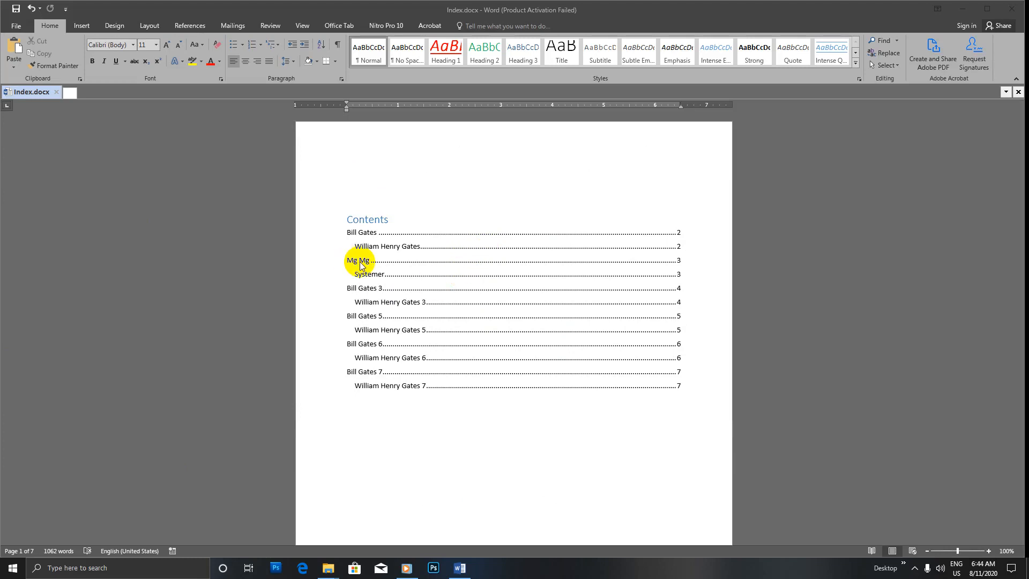
scroll(360, 264, down, 15)
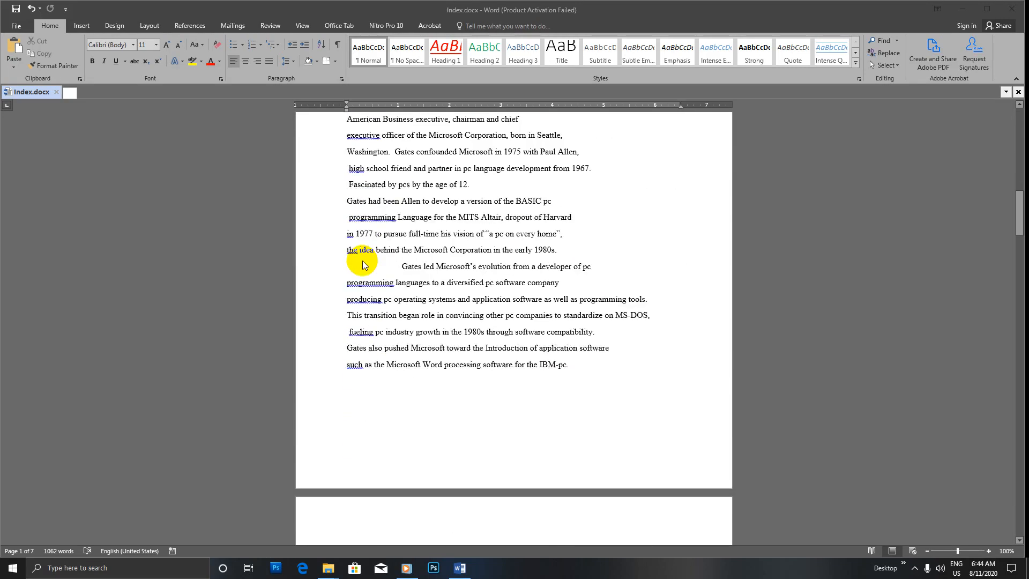
scroll(363, 265, up, 3)
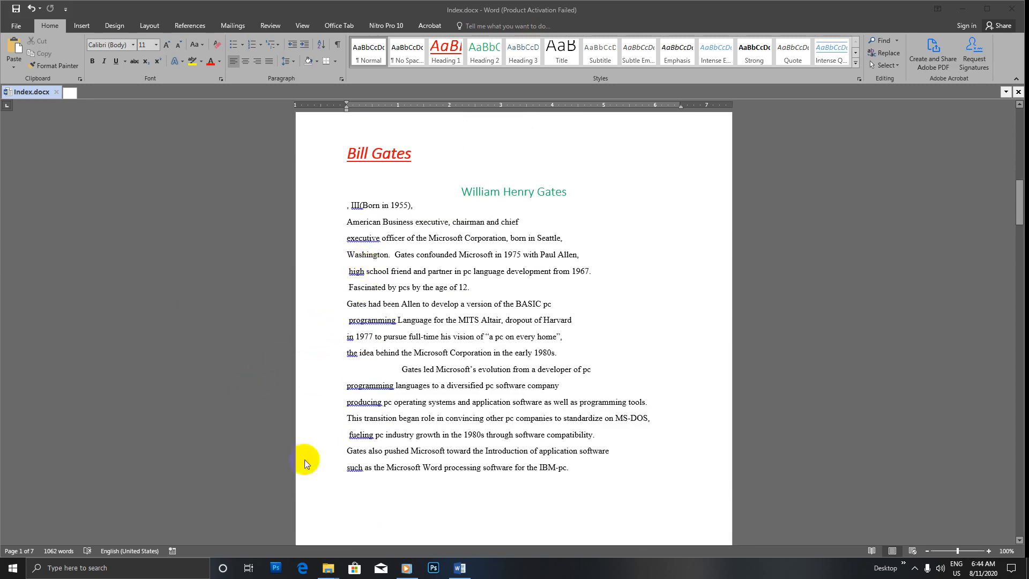
scroll(449, 262, down, 1)
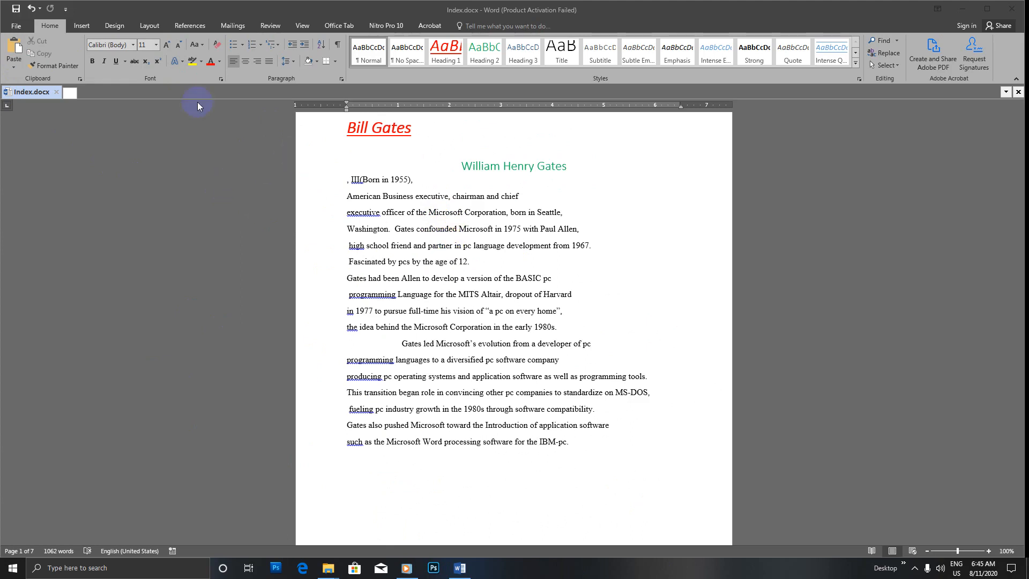
Select "Microsoft Corporation" in the third line of the Bill Gates text on page 2 and start an index entry for it.
click(188, 30)
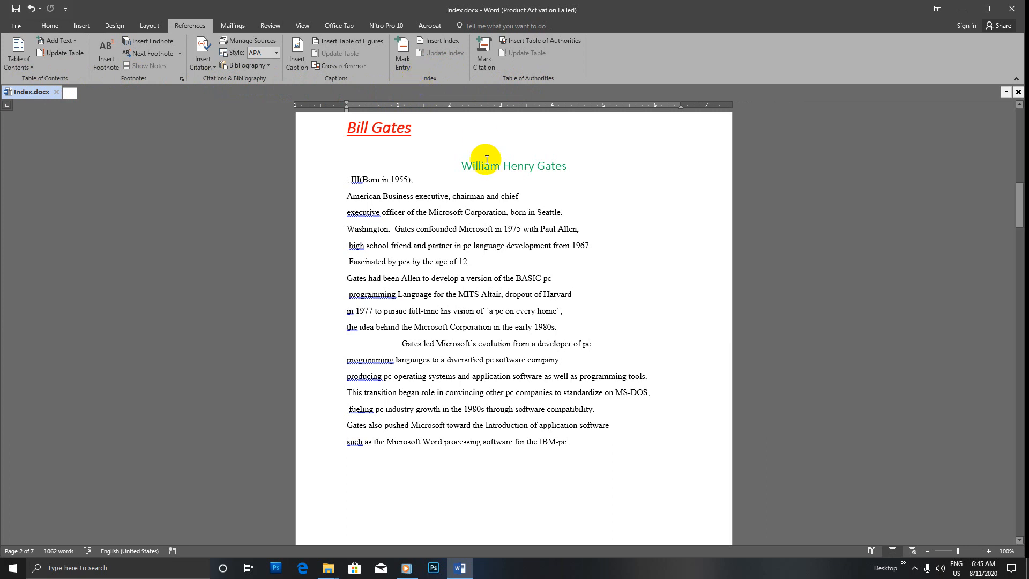
scroll(457, 189, up, 20)
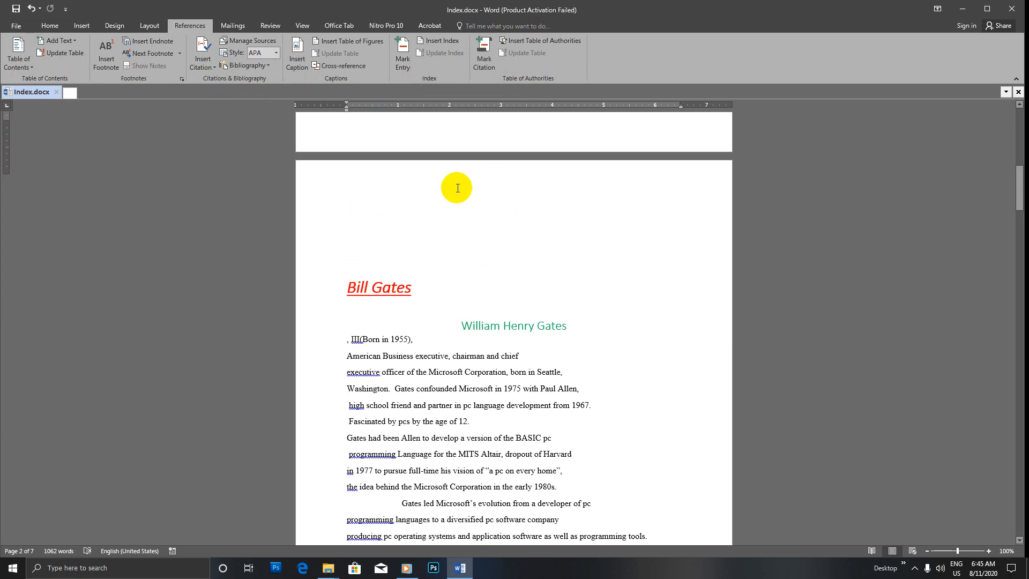
scroll(471, 157, down, 10)
scroll(471, 158, down, 10)
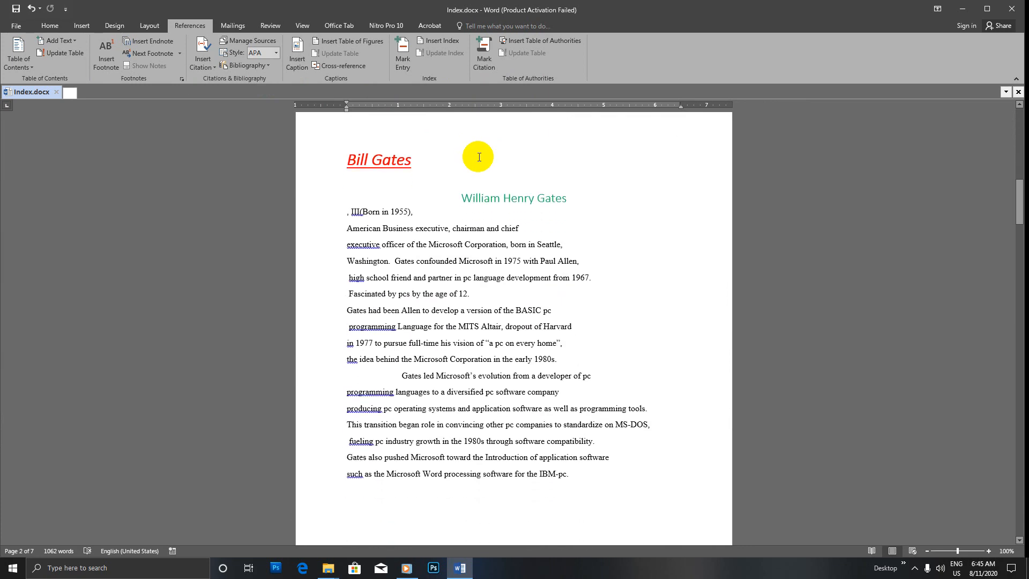
scroll(494, 291, up, 4)
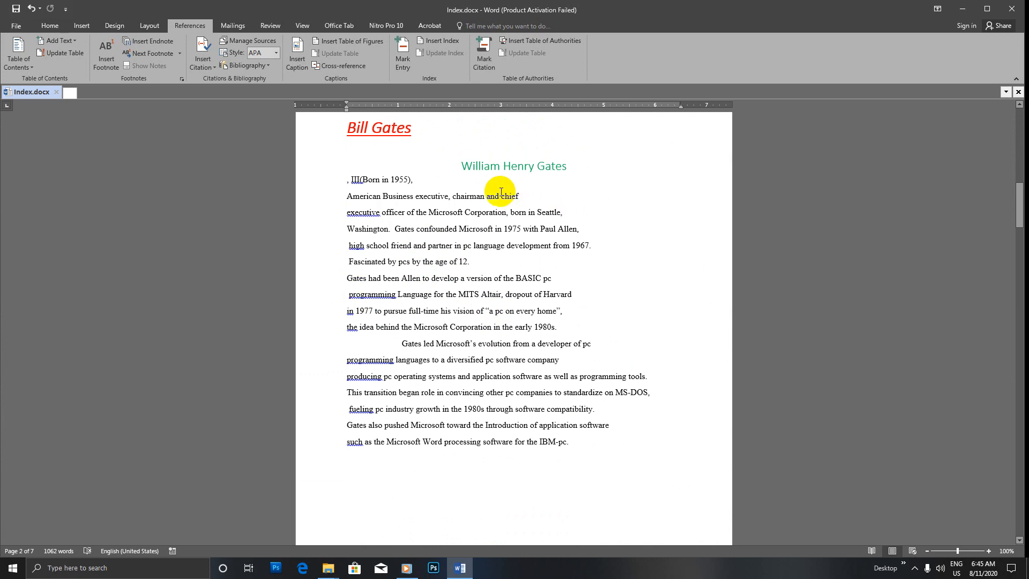
scroll(412, 221, down, 1)
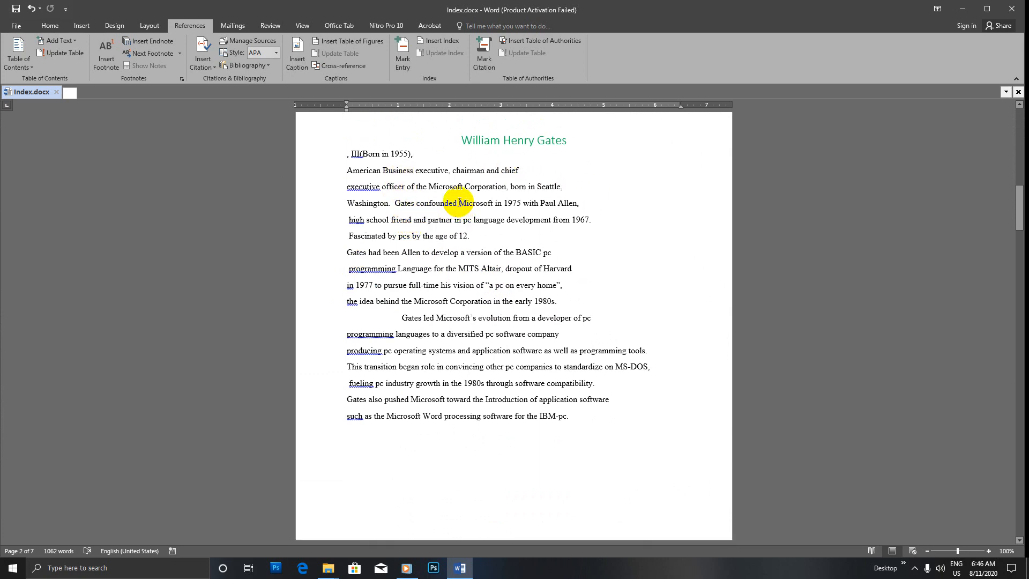
drag(429, 186, 484, 186)
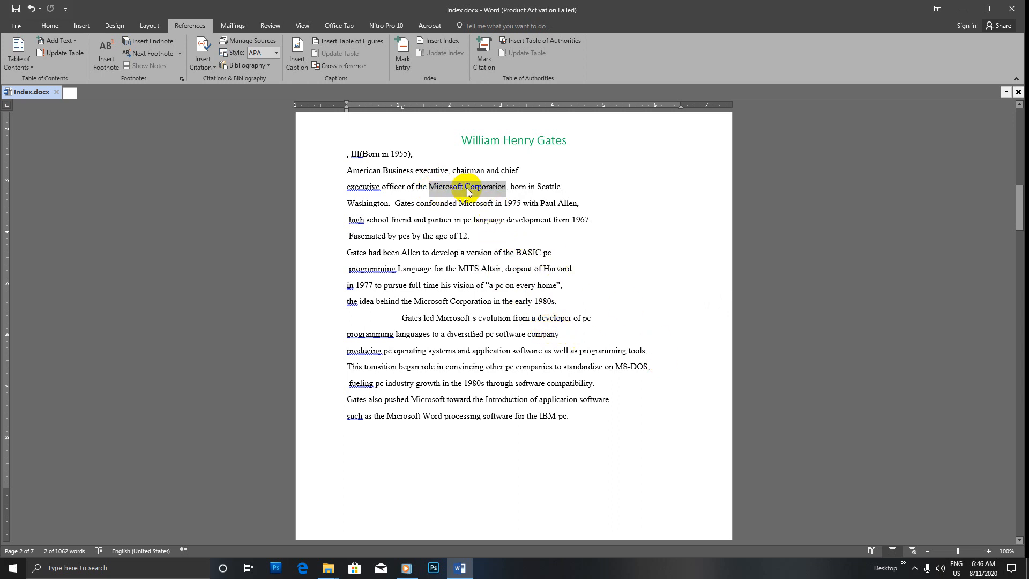
click(404, 61)
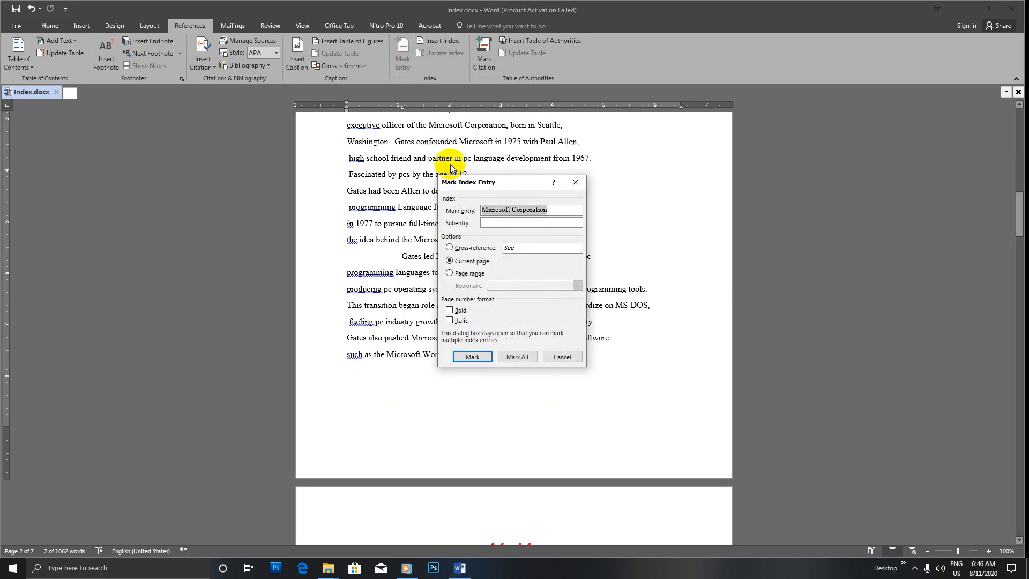
drag(459, 183, 115, 145)
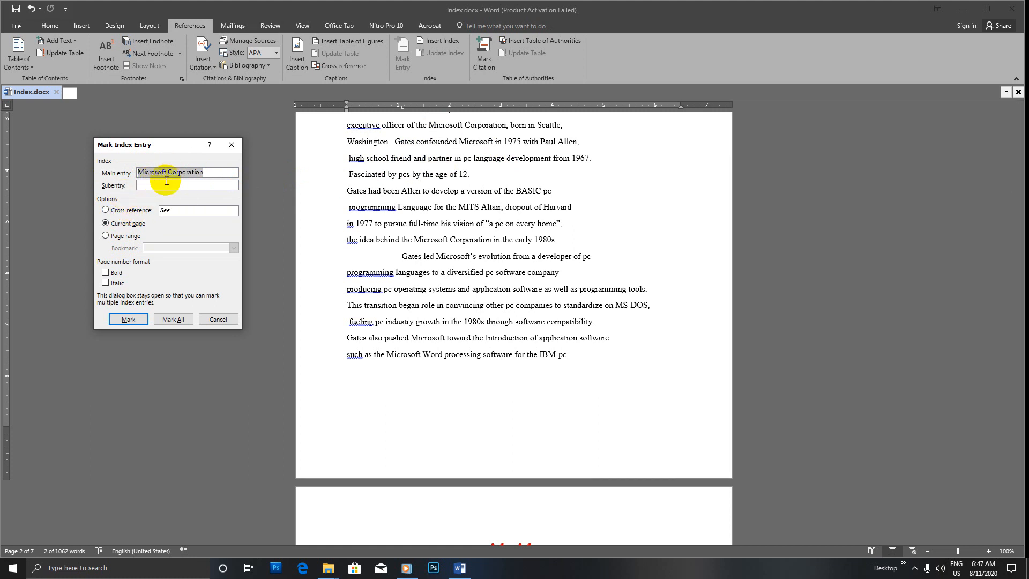
Mark the Microsoft Corporation index entry with the subentry "Corporation" and a bold, italic page number.
click(147, 185)
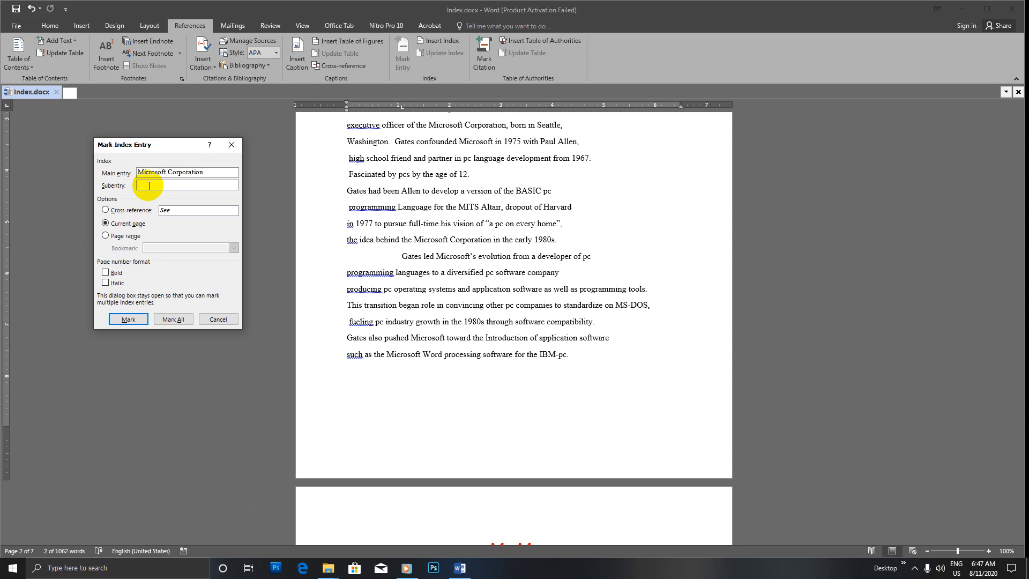
text(Corporation)
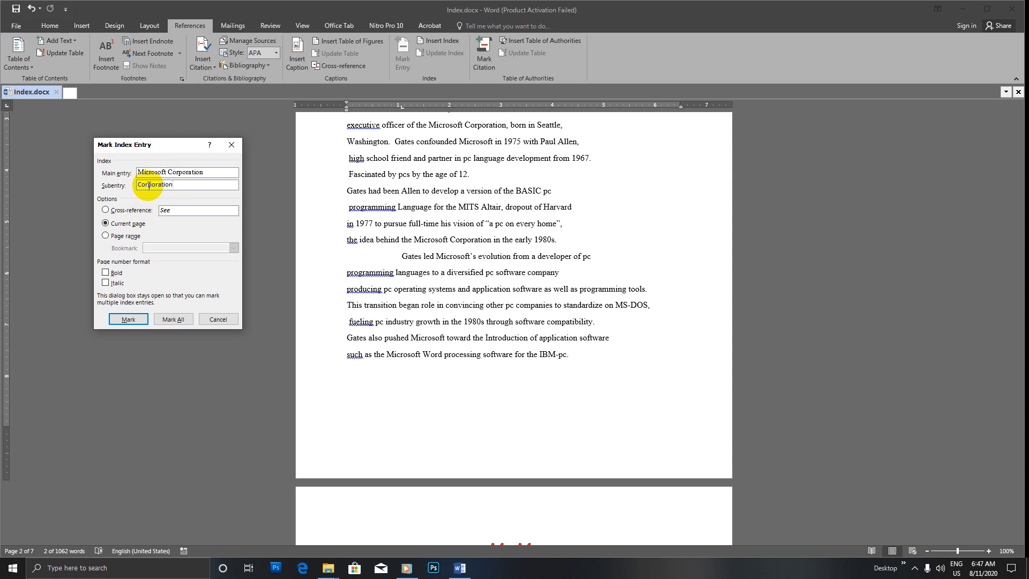
click(109, 273)
click(108, 283)
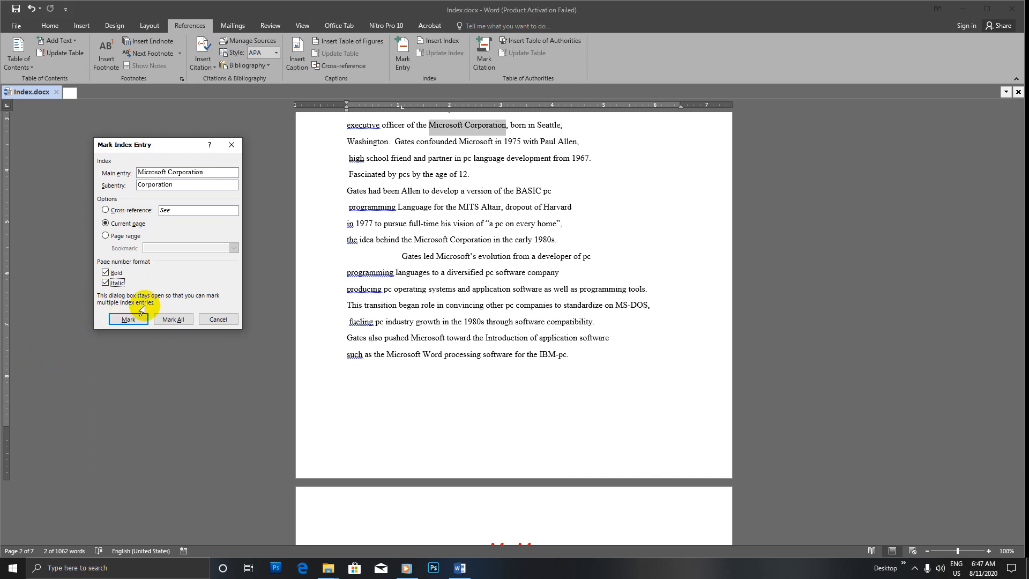
click(122, 320)
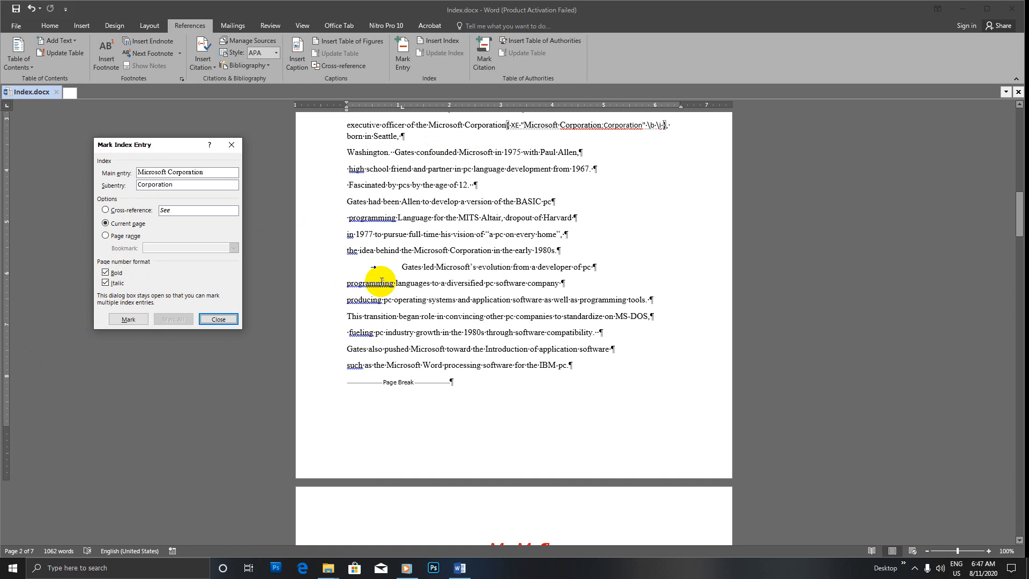
click(219, 320)
Examine the field code of the marked entry on page 2 and the text of page 3.
scroll(436, 200, up, 7)
scroll(432, 213, up, 7)
scroll(431, 213, down, 10)
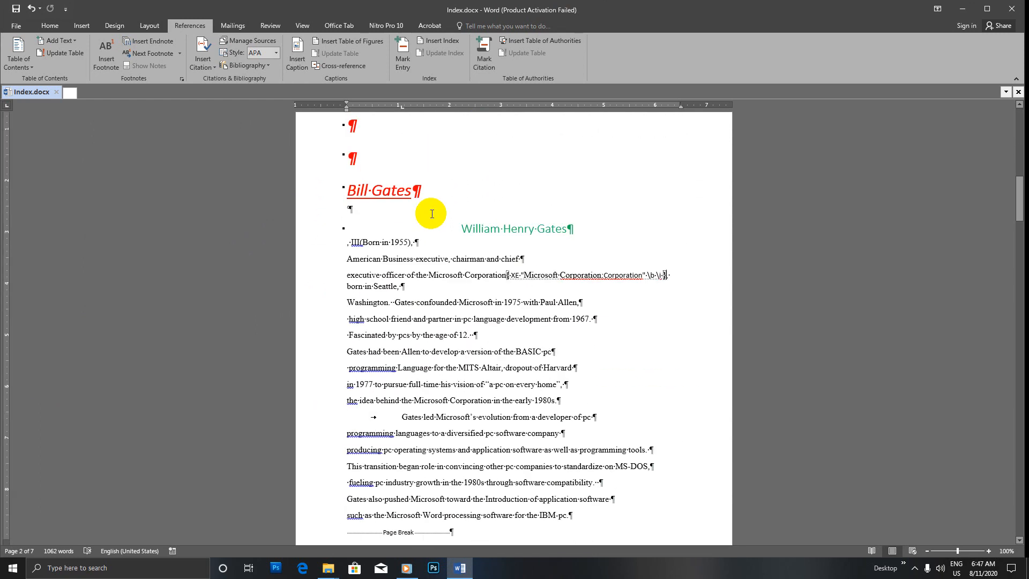
scroll(432, 214, down, 3)
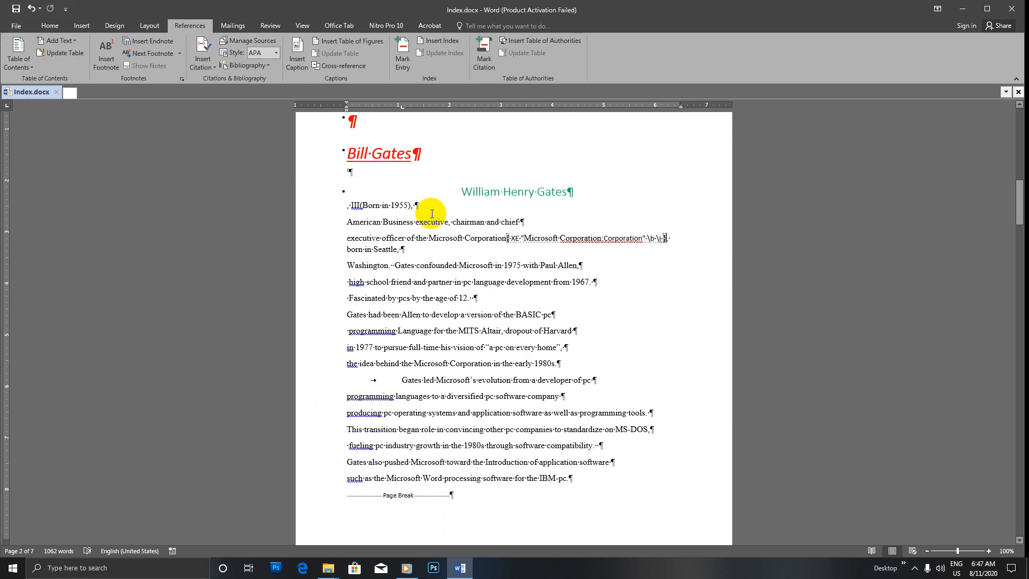
scroll(432, 214, down, 5)
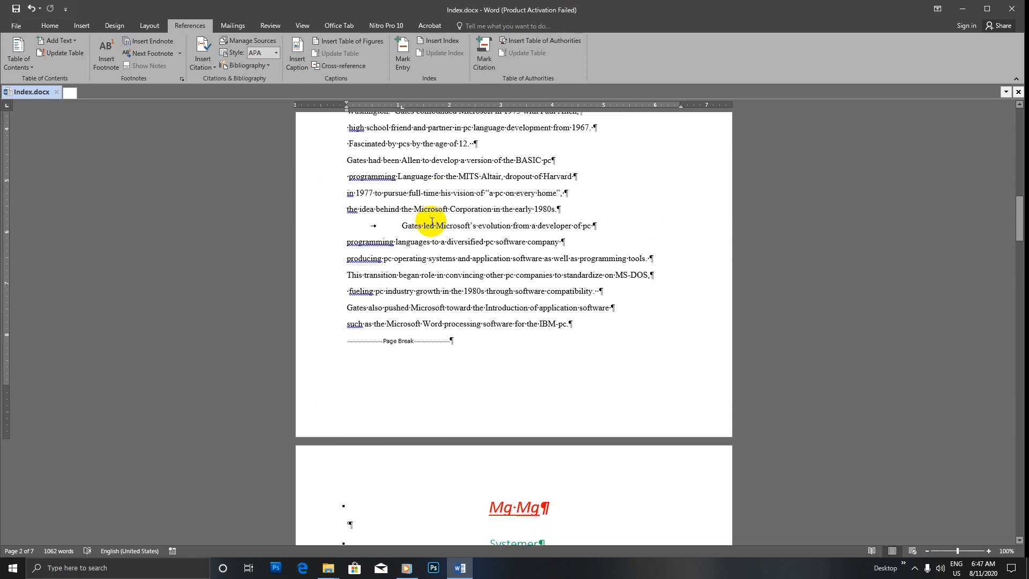
scroll(432, 221, down, 10)
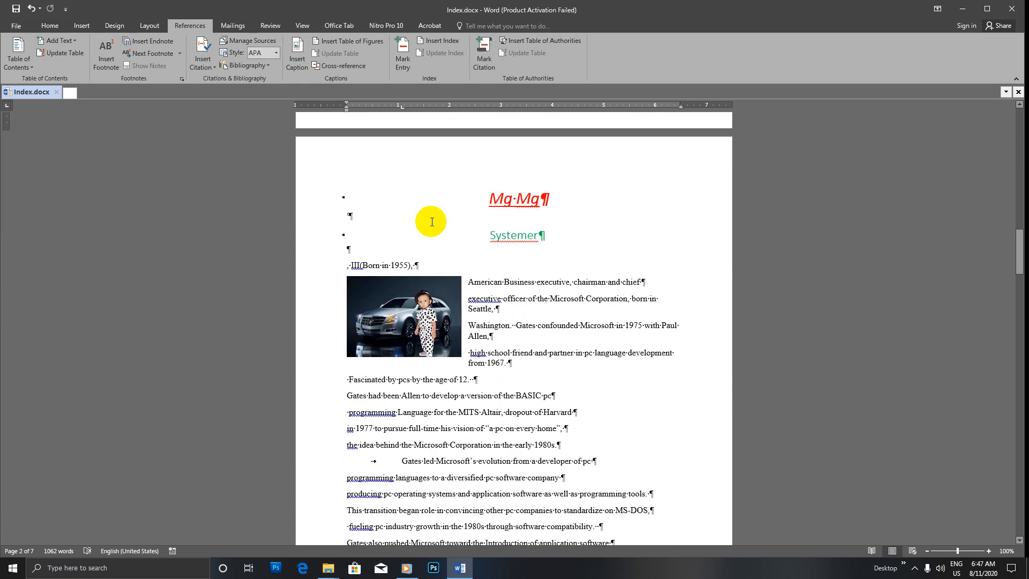
scroll(432, 221, down, 4)
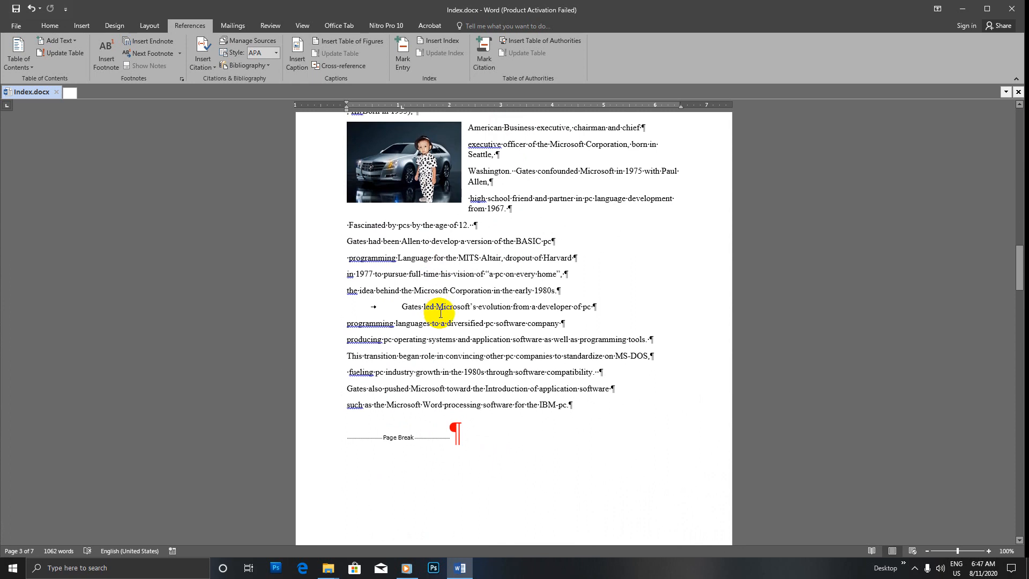
scroll(440, 314, down, 2)
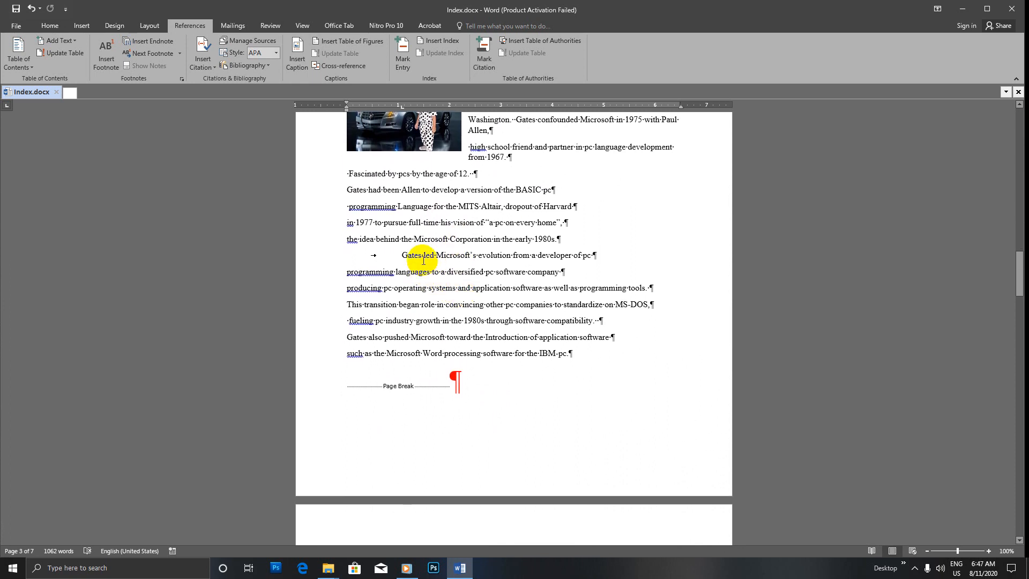
scroll(423, 260, up, 7)
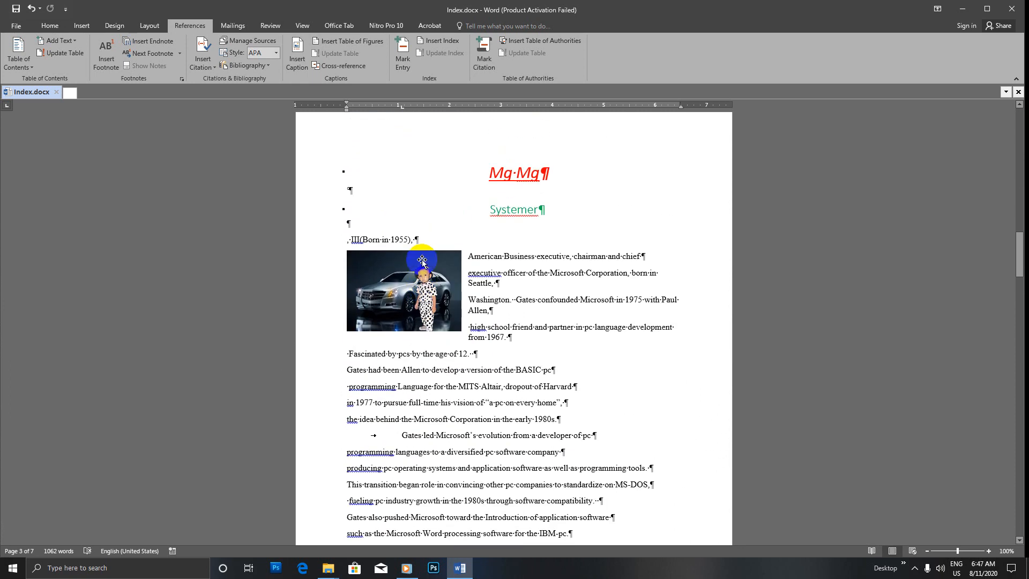
scroll(422, 261, down, 4)
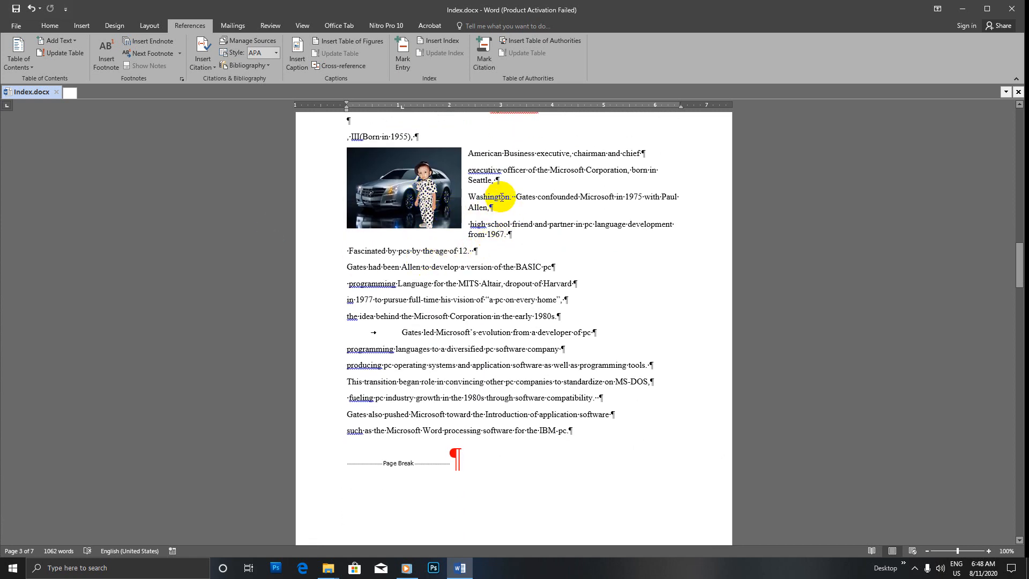
Mark "Washington" beside the picture on page 3 as an index entry with a bold, italic page number.
drag(510, 197, 470, 197)
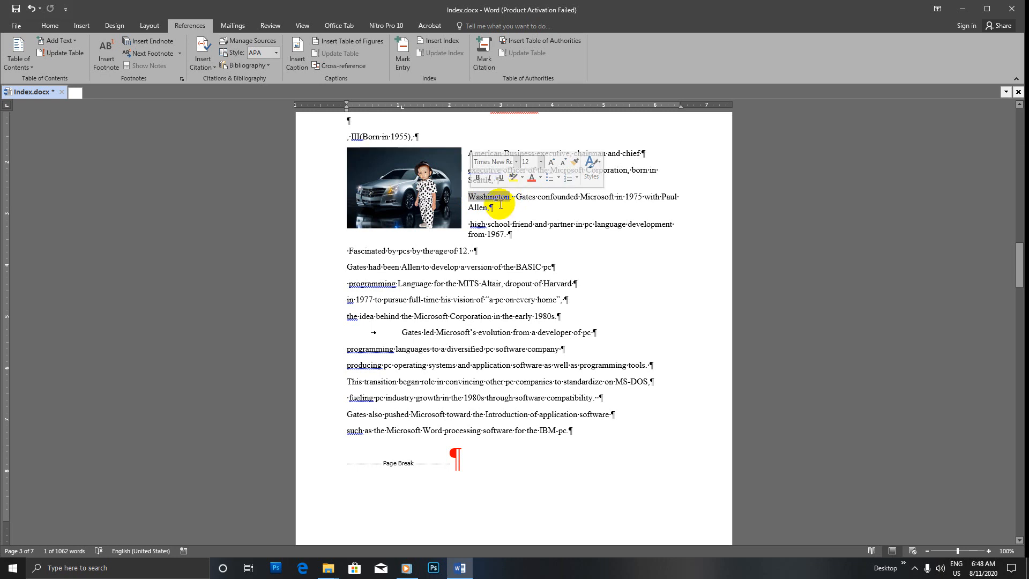
click(406, 63)
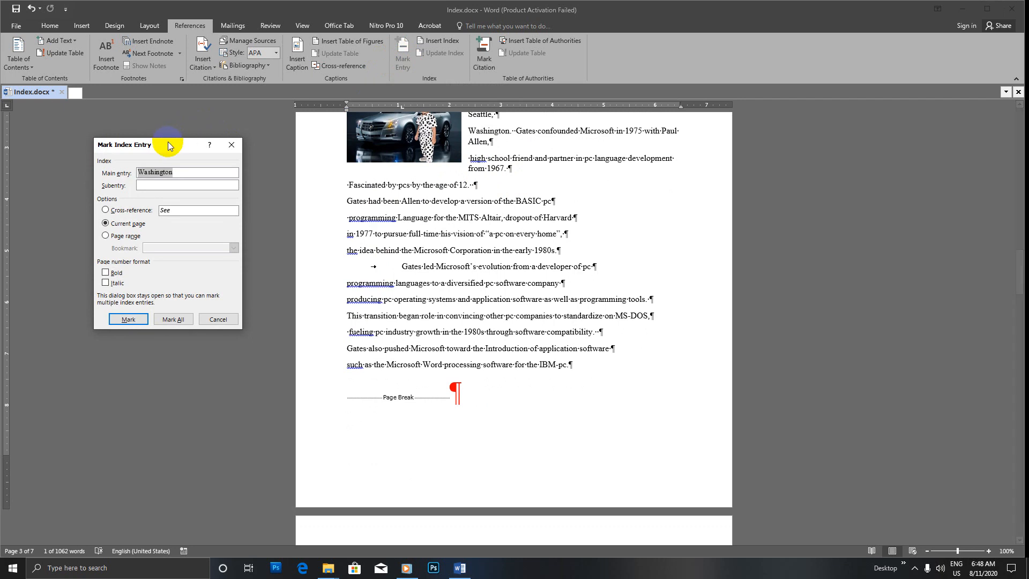
drag(173, 147, 178, 141)
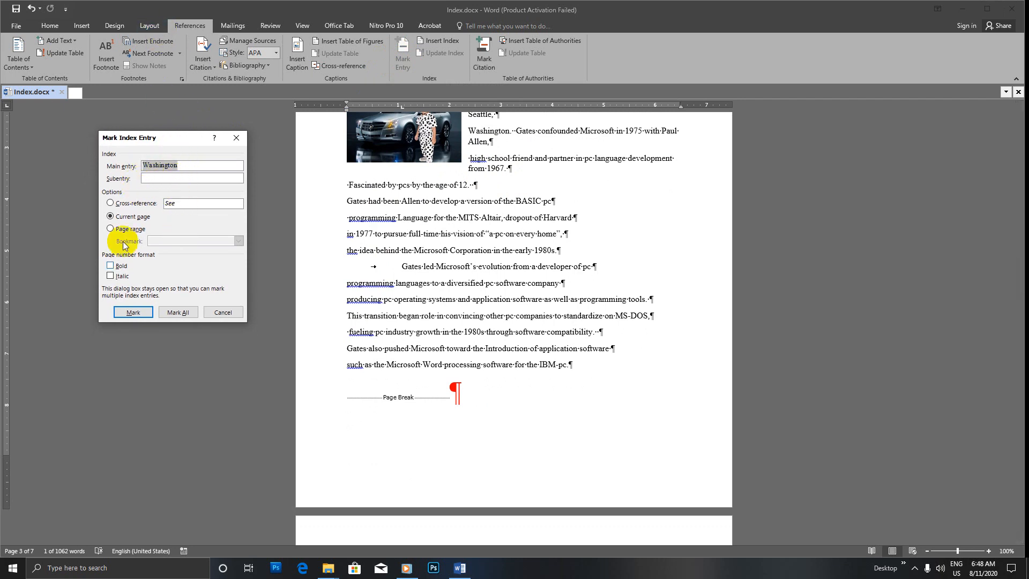
click(111, 265)
click(111, 275)
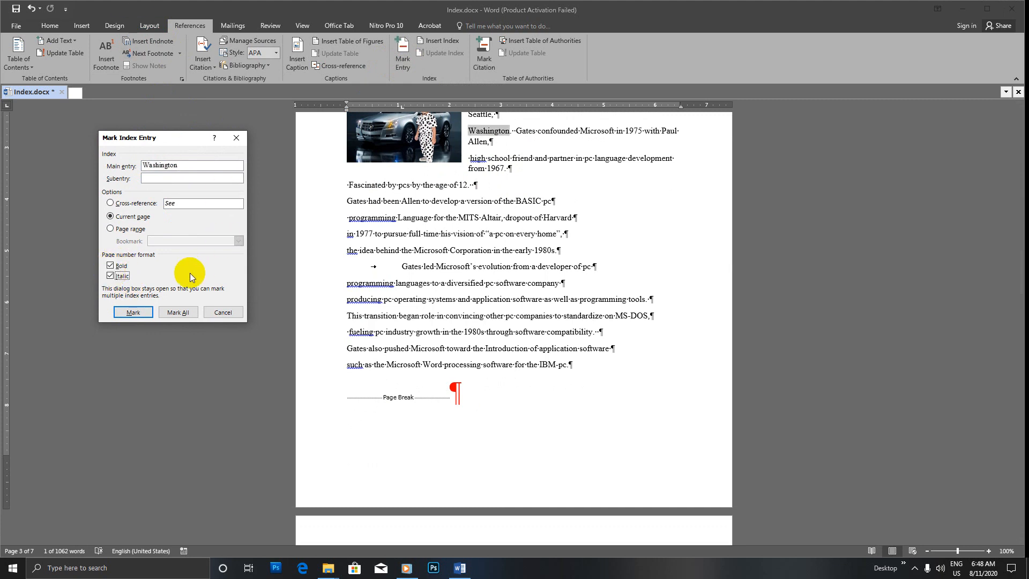
click(133, 312)
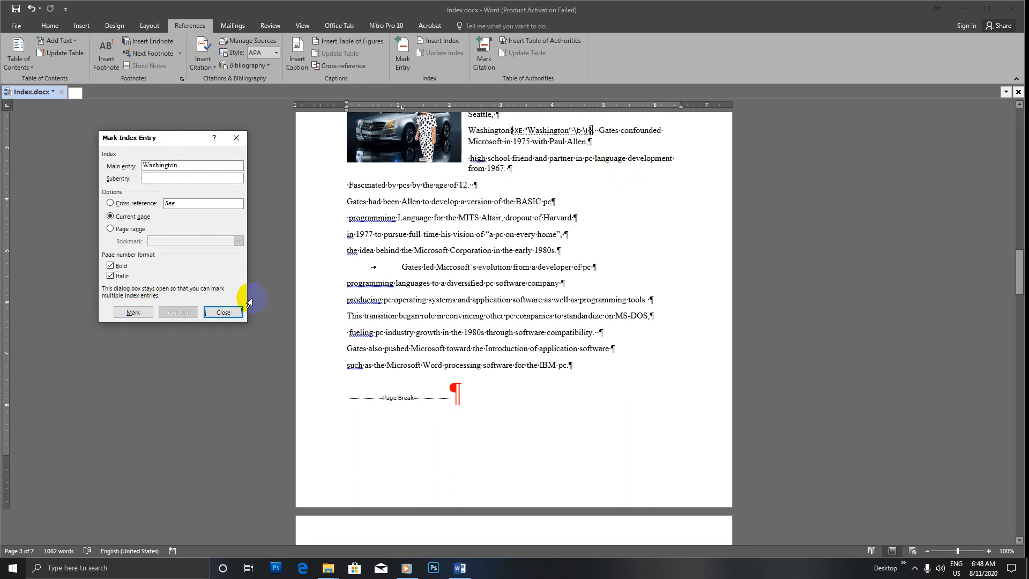
click(223, 311)
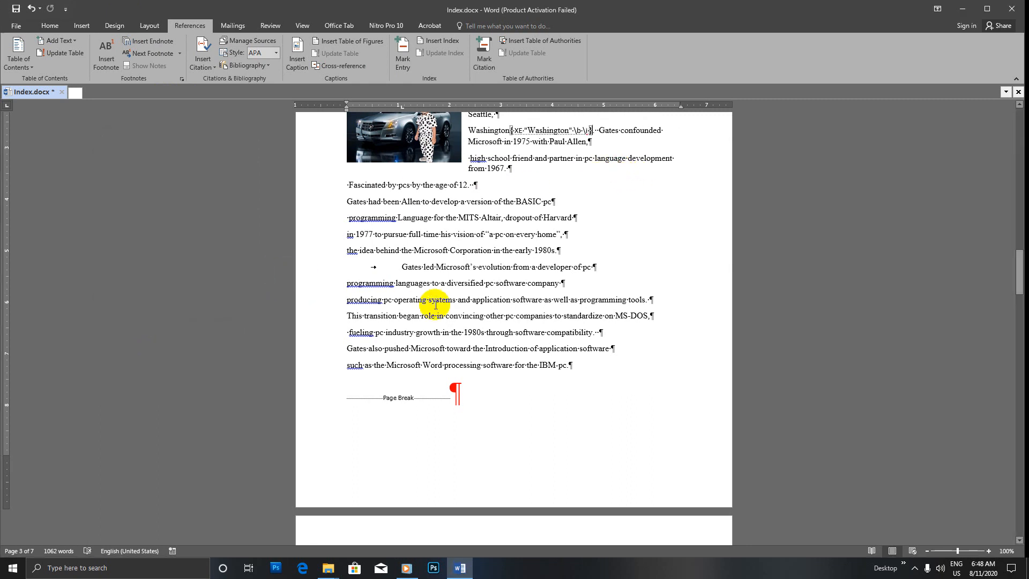
Mark "application software" near the end of the page 3 text as an index entry with a bold, italic page number.
scroll(437, 305, down, 3)
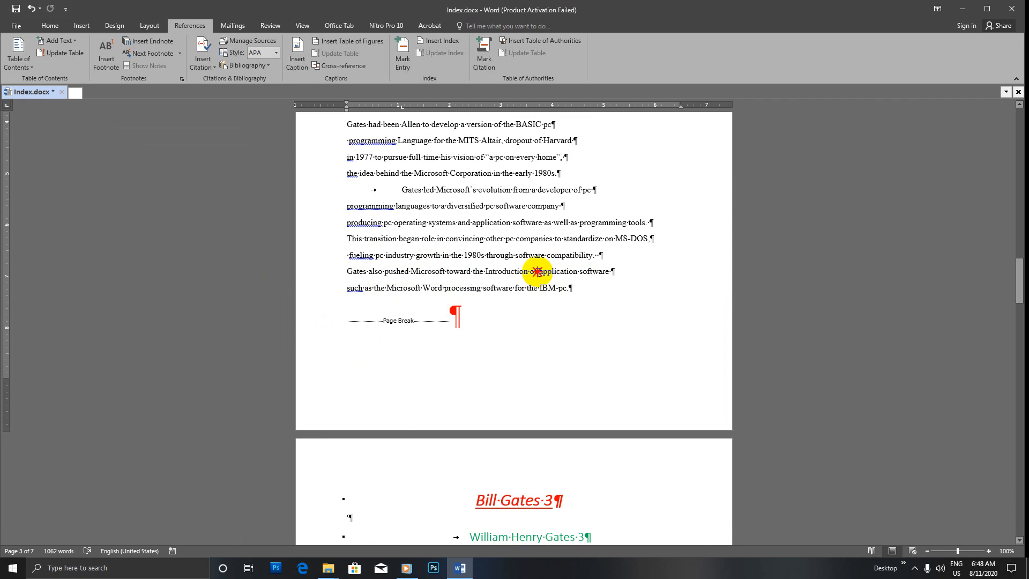
drag(542, 272, 541, 272)
click(540, 272)
drag(545, 272, 596, 270)
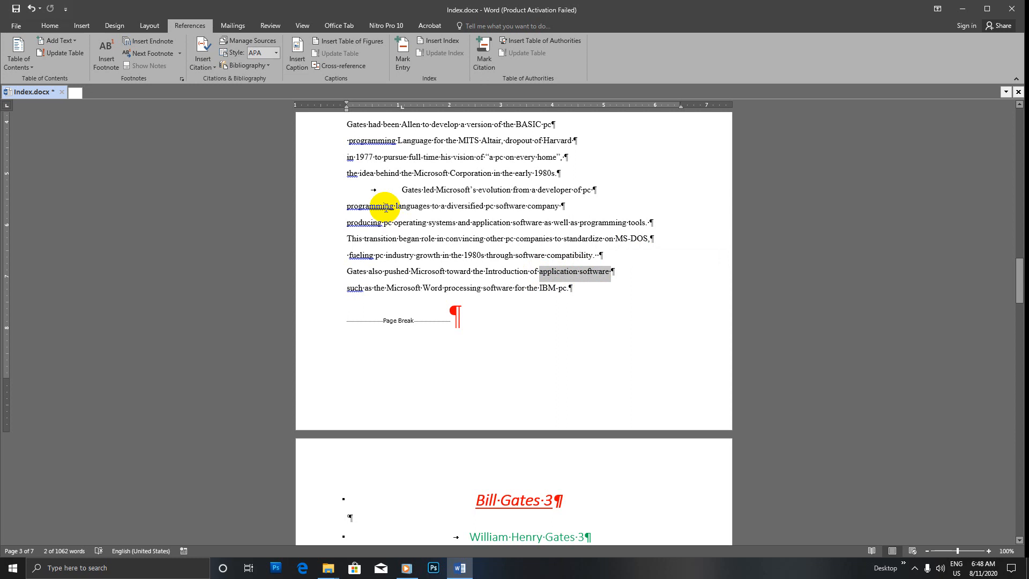
click(403, 59)
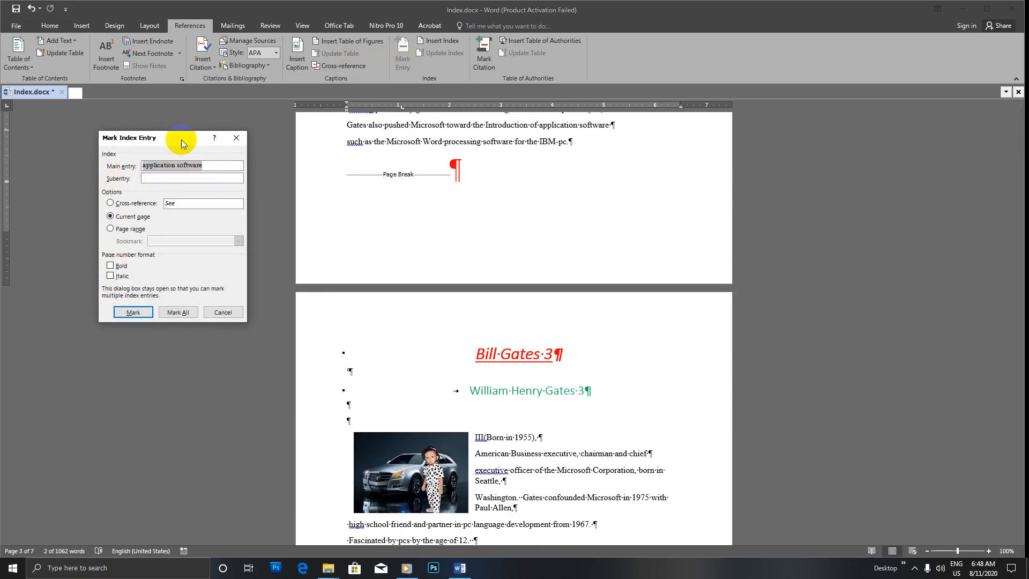
drag(181, 139, 191, 137)
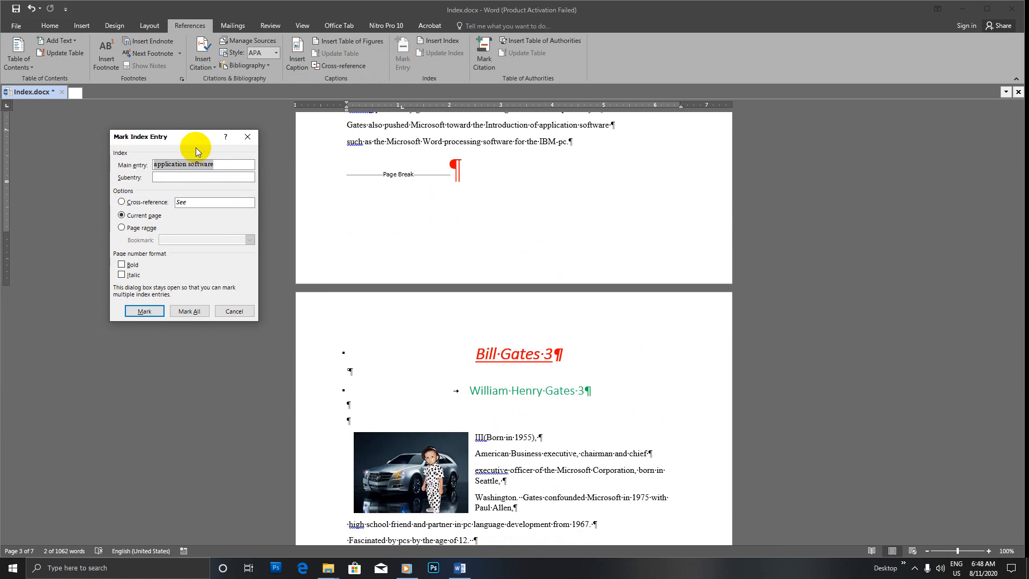
click(121, 264)
click(122, 275)
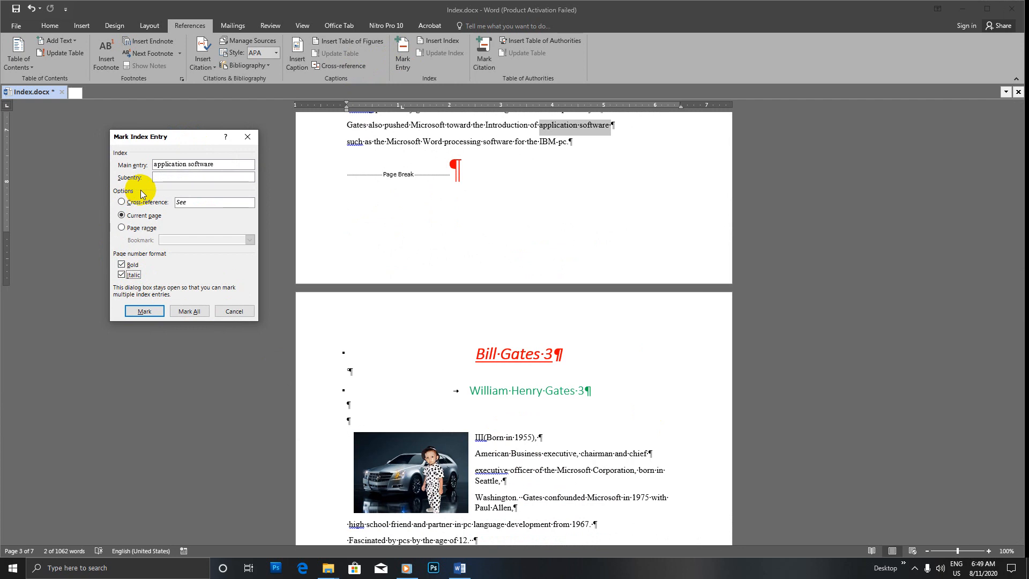
click(153, 312)
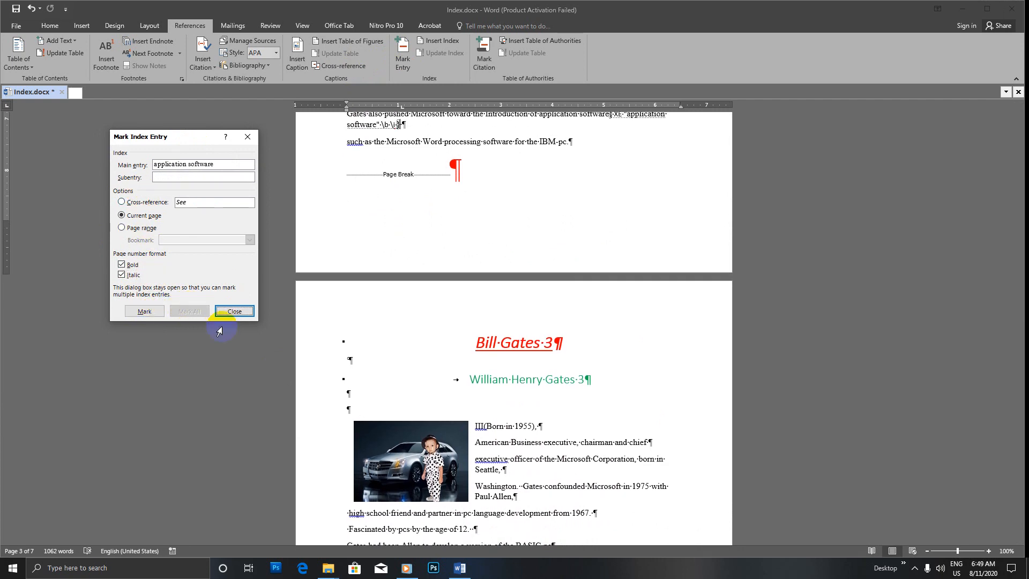
click(236, 311)
Mark "MITS" in the page 4 text as an index entry with a bold, italic page number.
scroll(460, 308, down, 9)
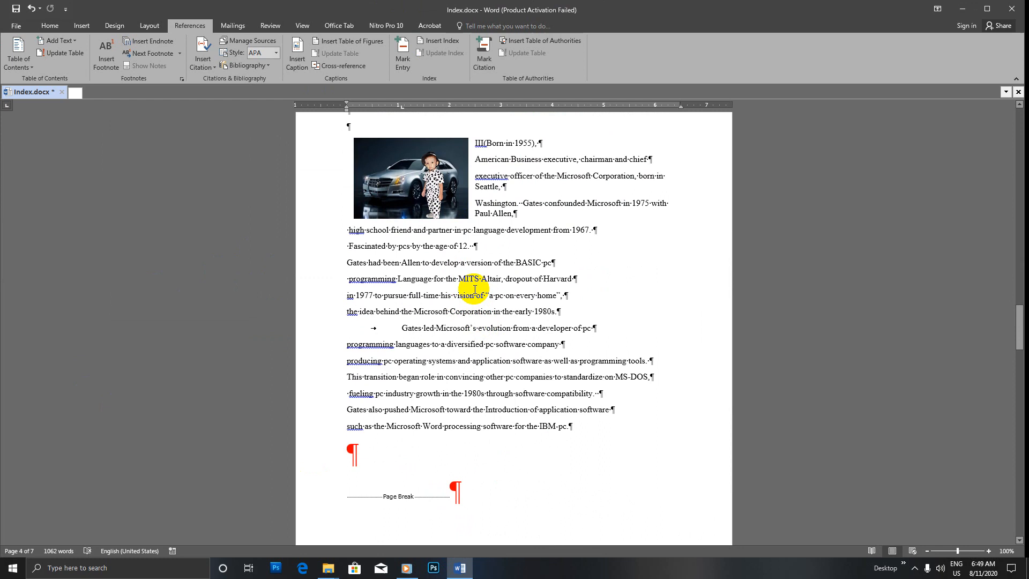
drag(460, 278, 479, 280)
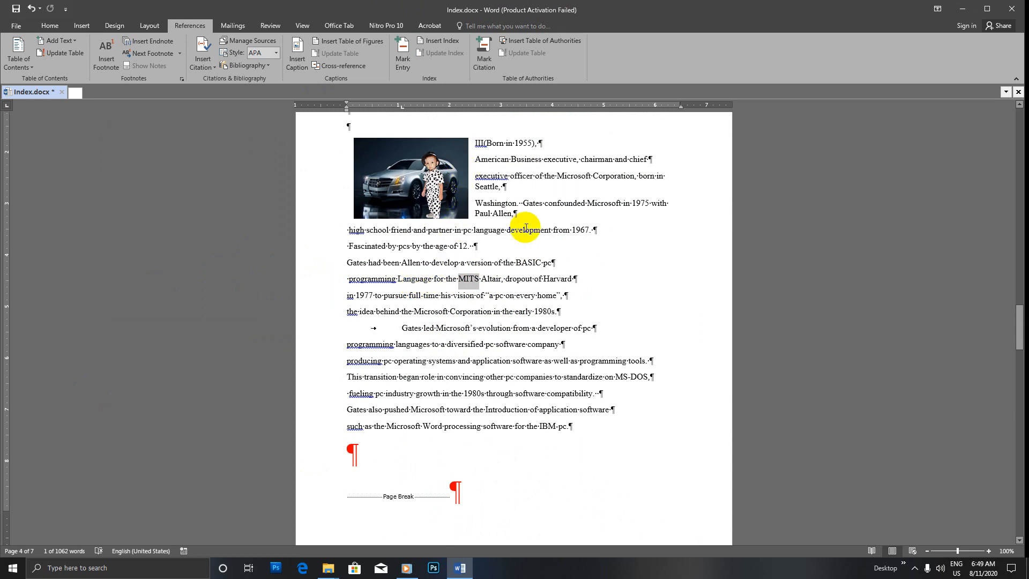
click(403, 61)
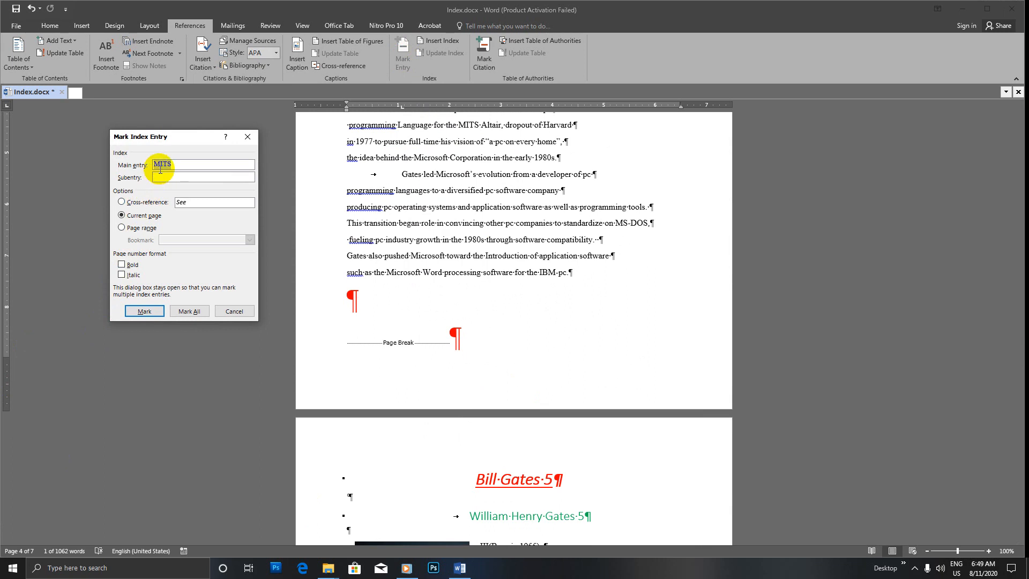
click(122, 265)
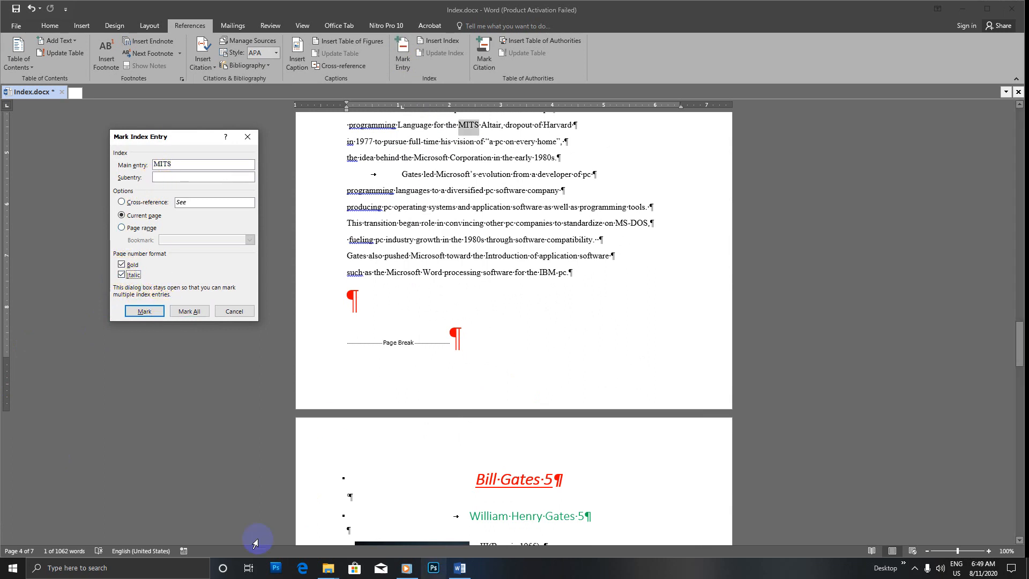
click(142, 315)
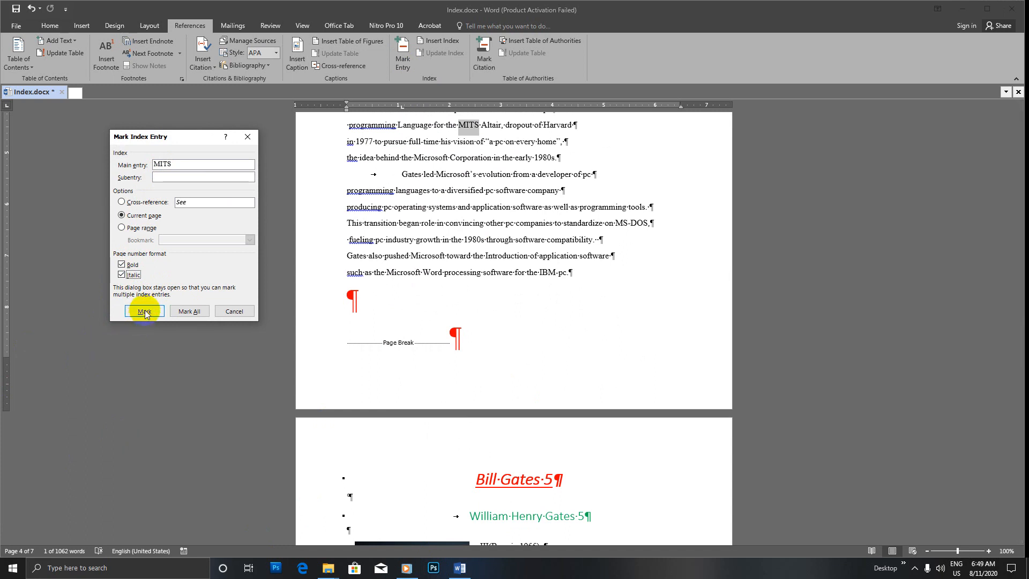
click(250, 311)
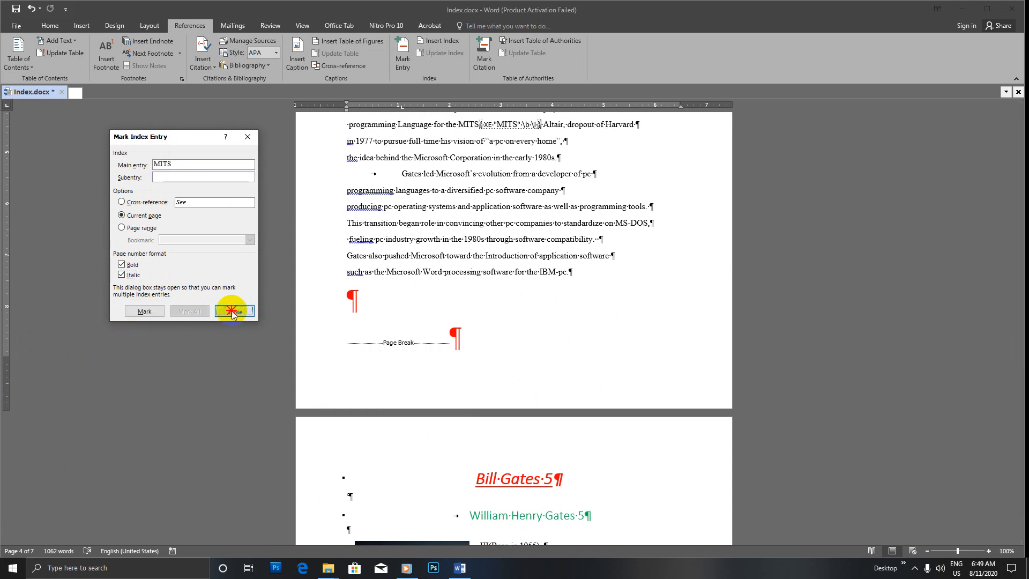
click(233, 311)
Mark "IBM-pc" in the last text line of page 4 as an index entry with a bold, italic page number.
scroll(396, 330, down, 3)
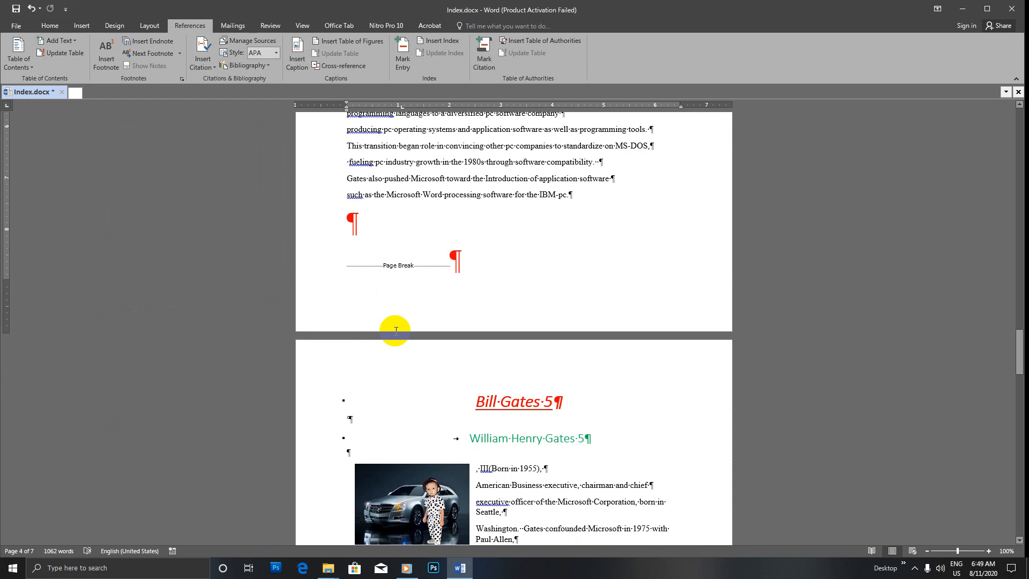
scroll(546, 251, up, 1)
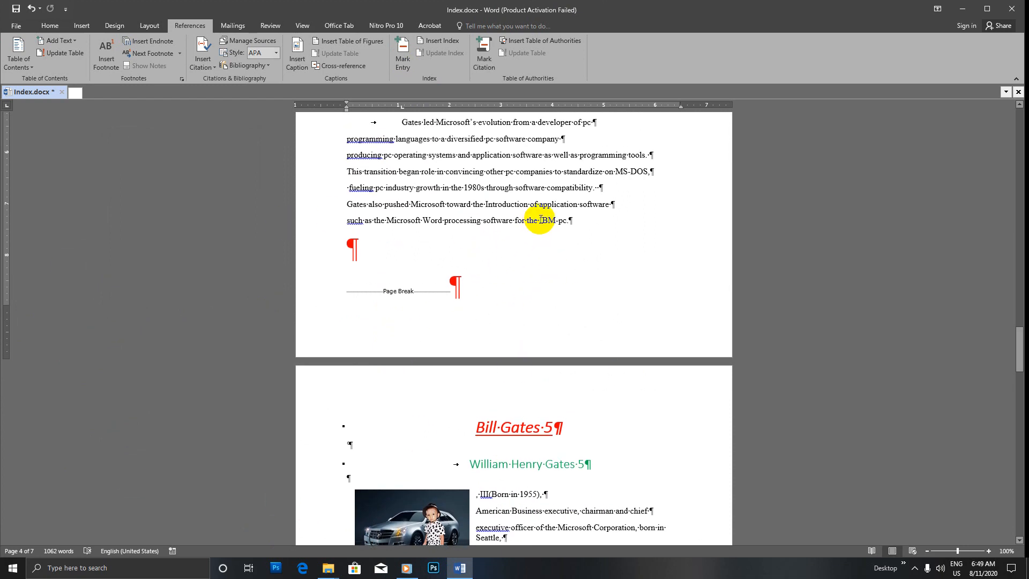
drag(551, 218, 561, 220)
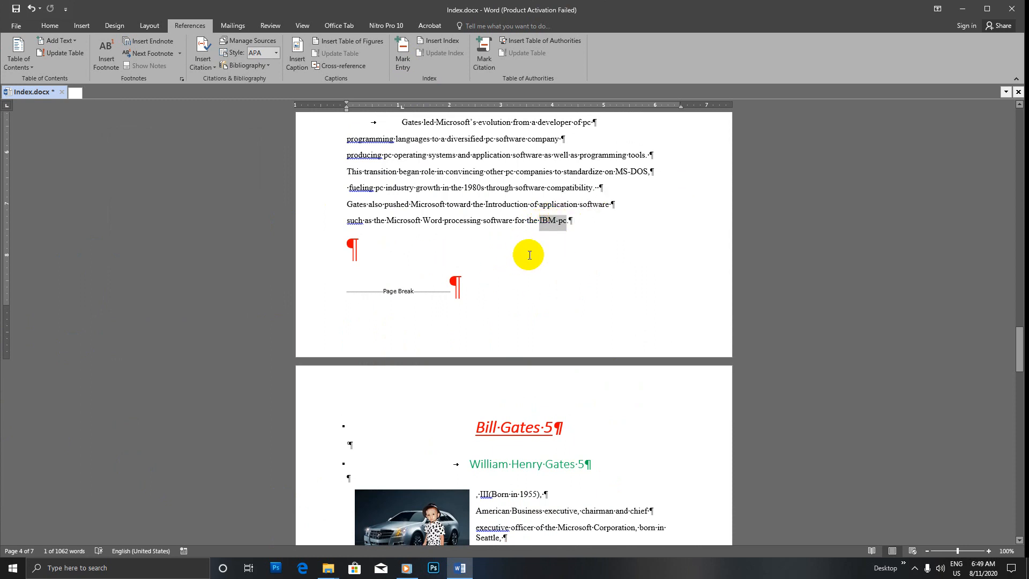
click(405, 61)
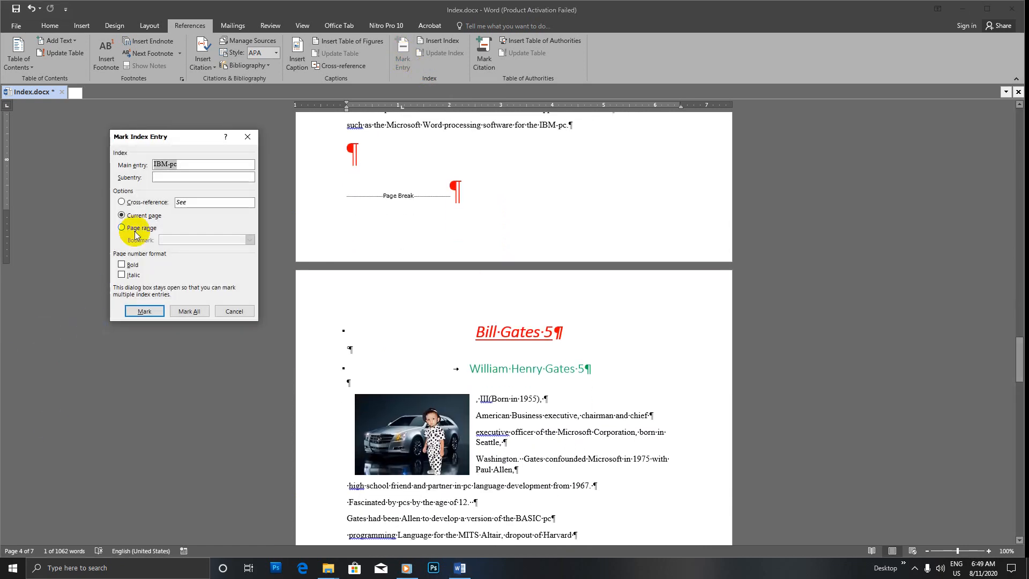
click(122, 265)
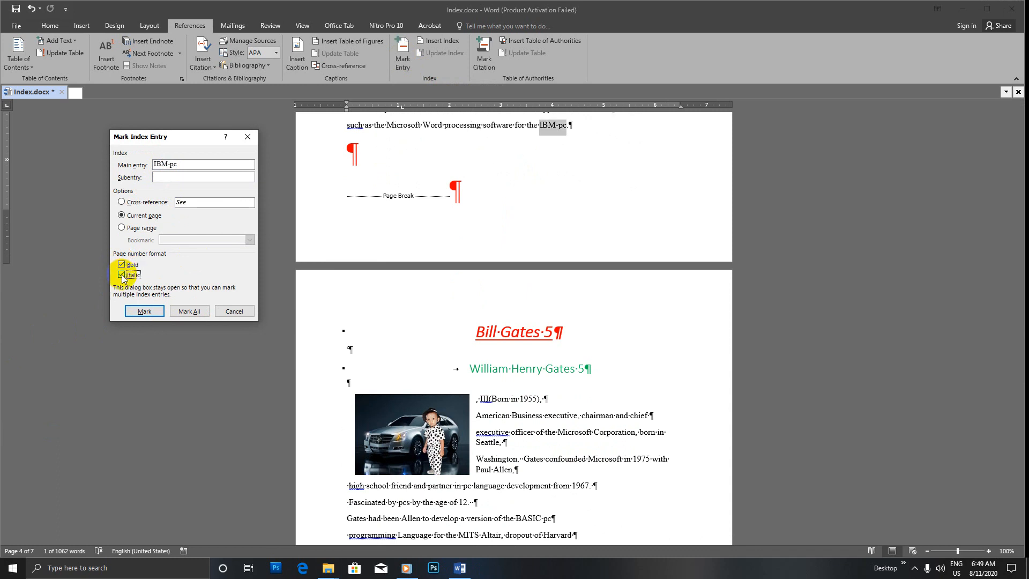
click(136, 311)
click(236, 312)
Mark "Harvard" in the page 5 text as an index entry with a bold, italic page number.
scroll(508, 315, down, 6)
scroll(508, 315, down, 2)
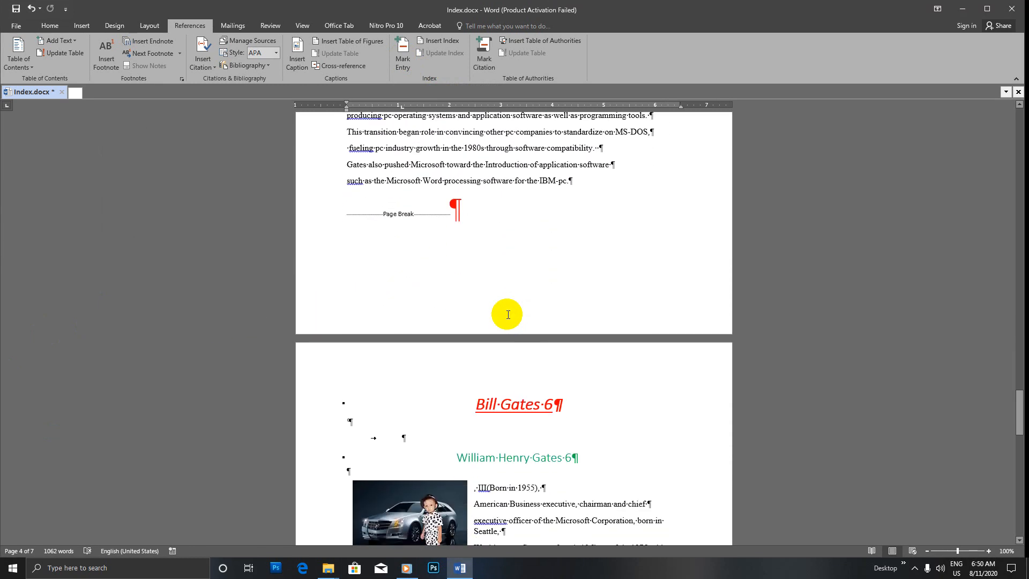
scroll(506, 313, up, 2)
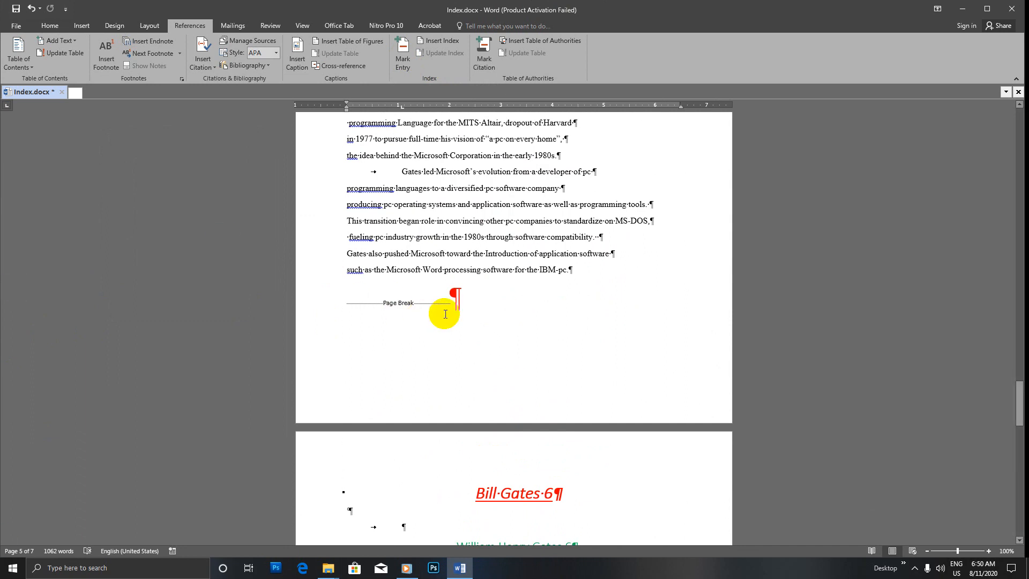
scroll(449, 316, up, 1)
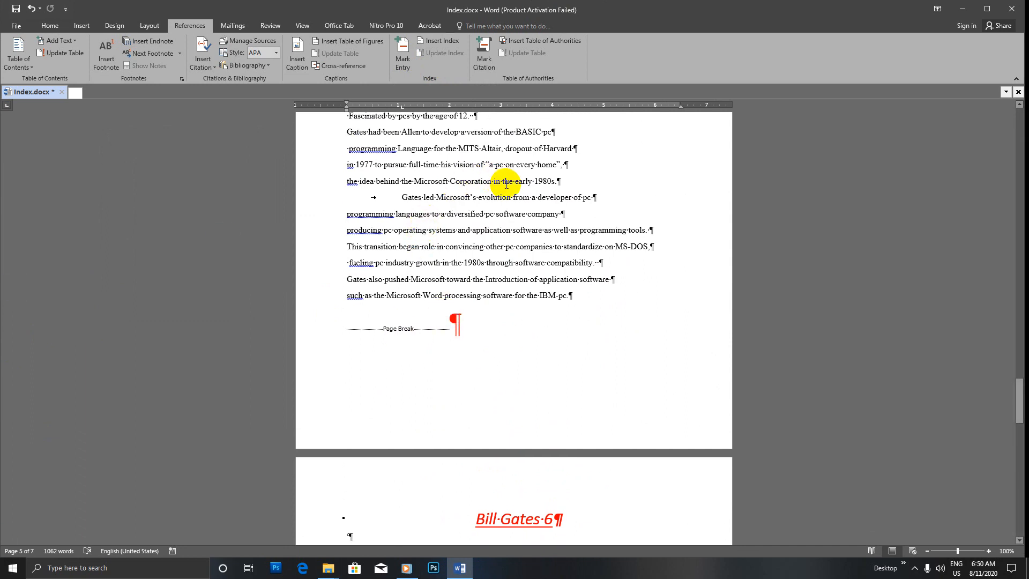
click(458, 318)
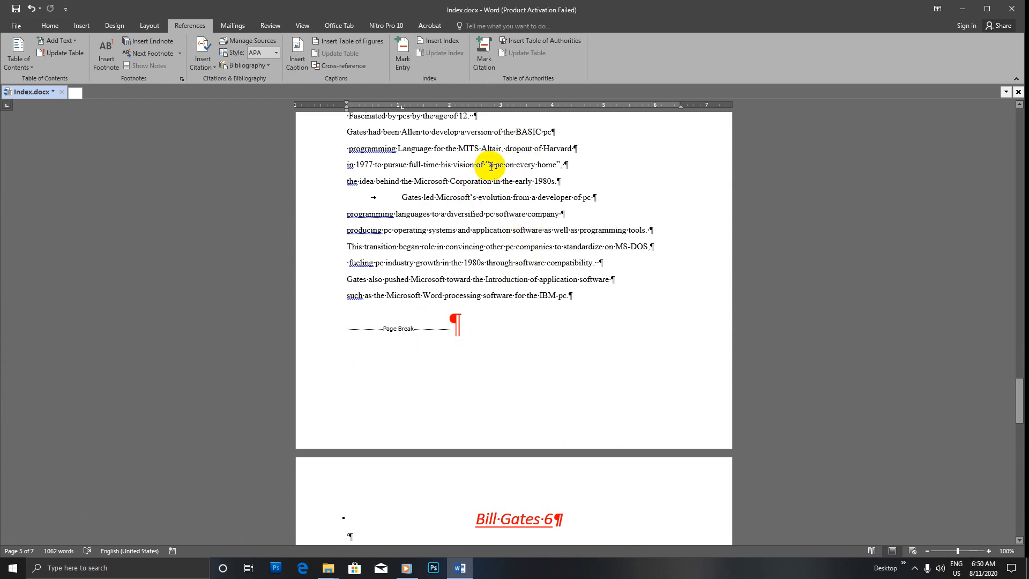
scroll(492, 166, down, 1)
scroll(492, 166, up, 2)
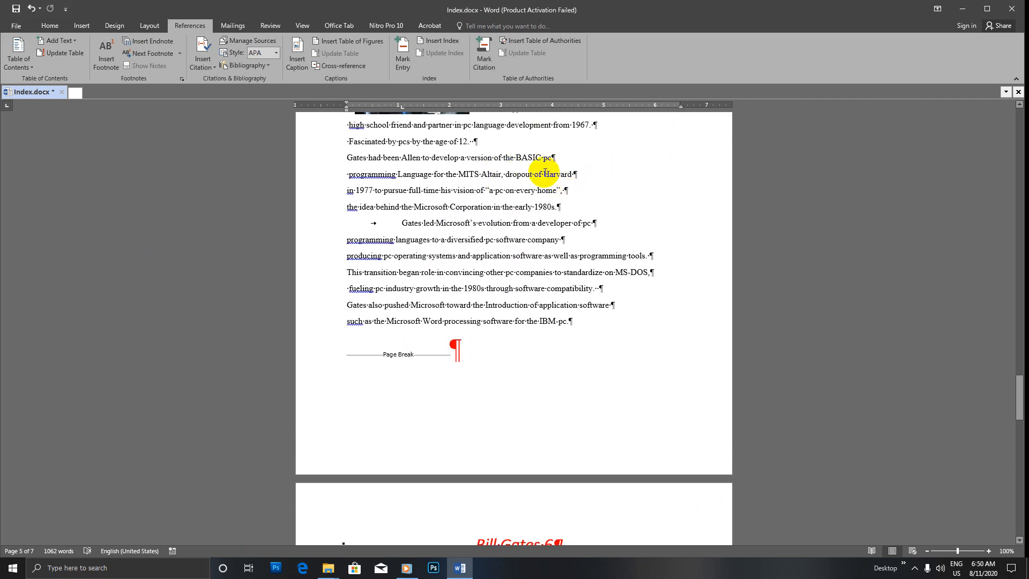
double_click(544, 174)
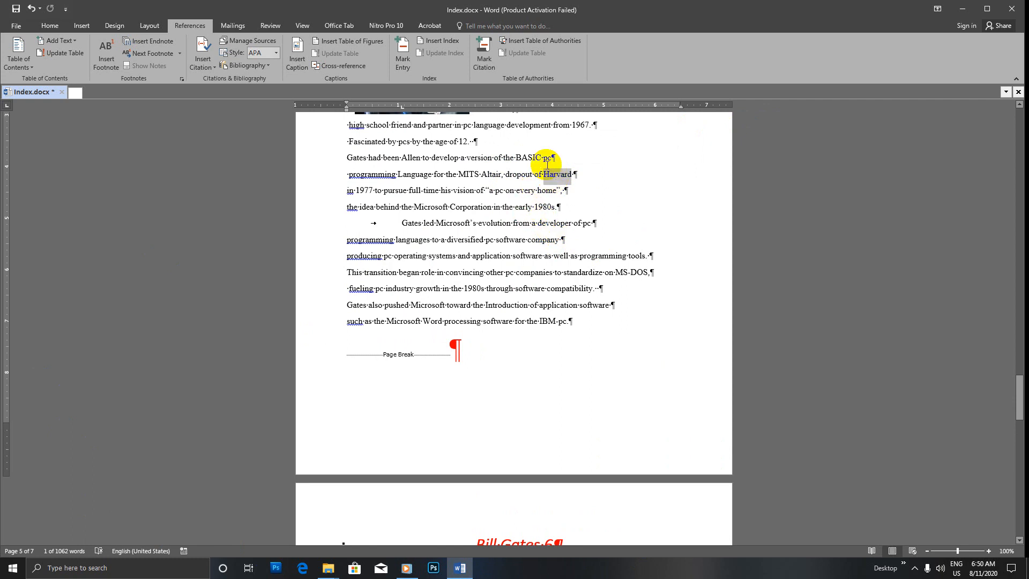
click(404, 57)
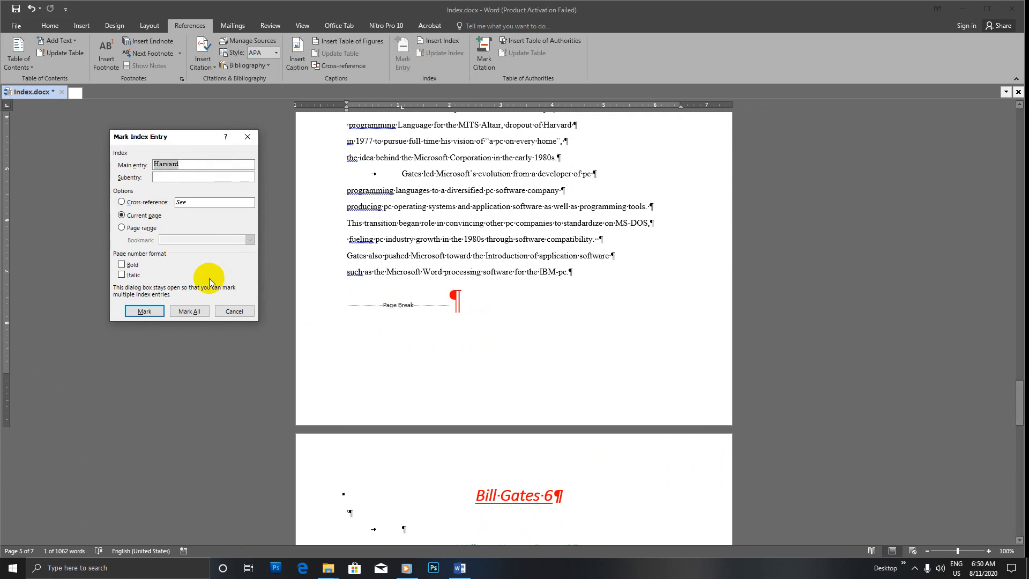
click(123, 265)
click(122, 274)
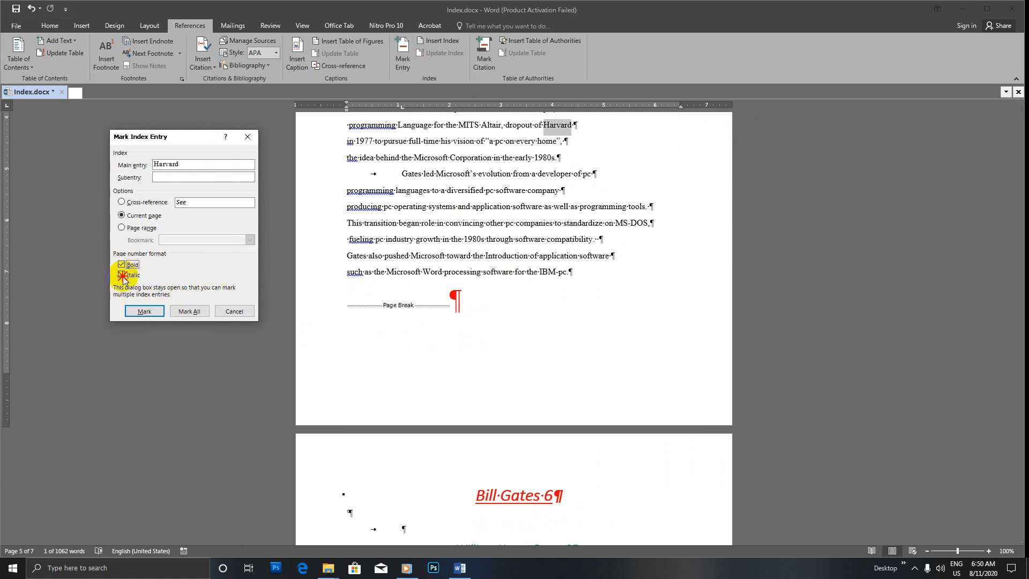
click(135, 311)
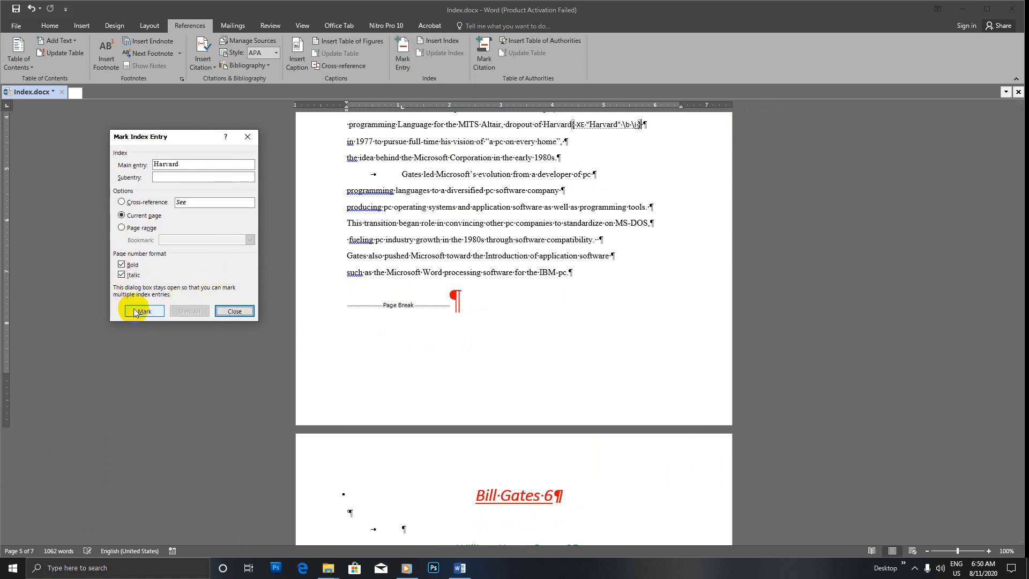
click(238, 312)
Mark "MS-DOS" in the page 6 text as an index entry with a bold, italic page number.
scroll(471, 300, down, 8)
scroll(471, 302, down, 5)
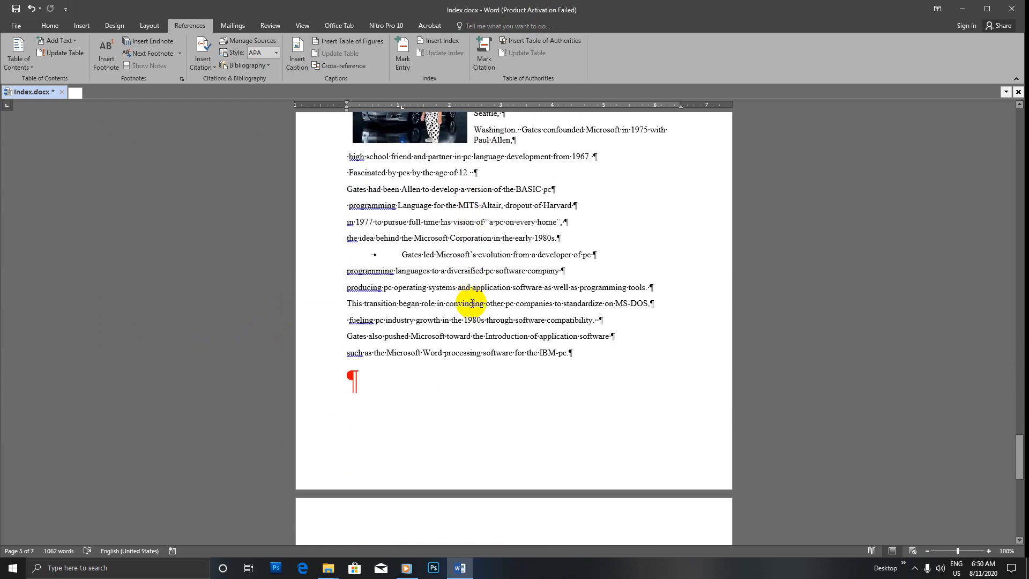
scroll(471, 300, up, 3)
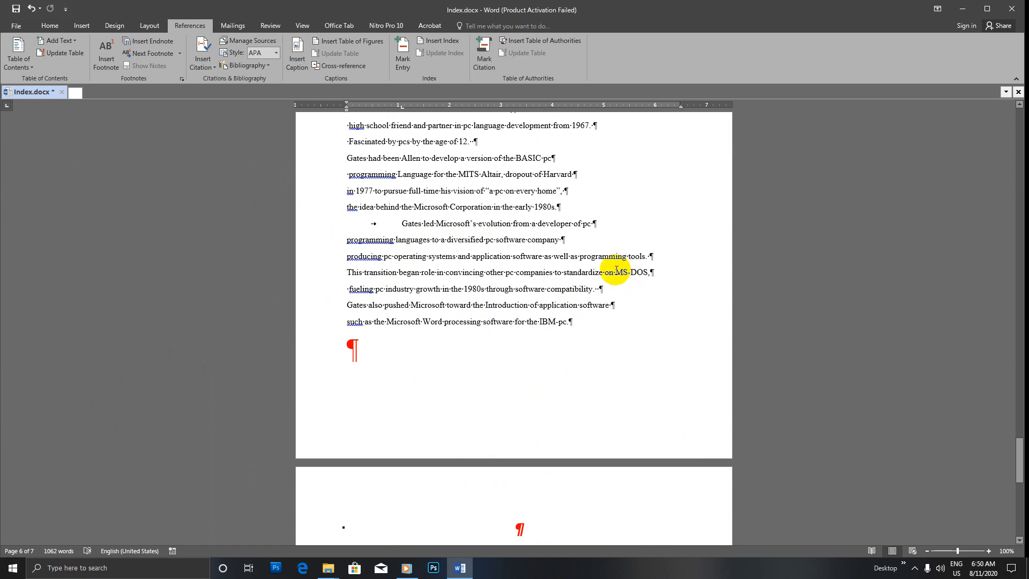
drag(616, 271, 647, 271)
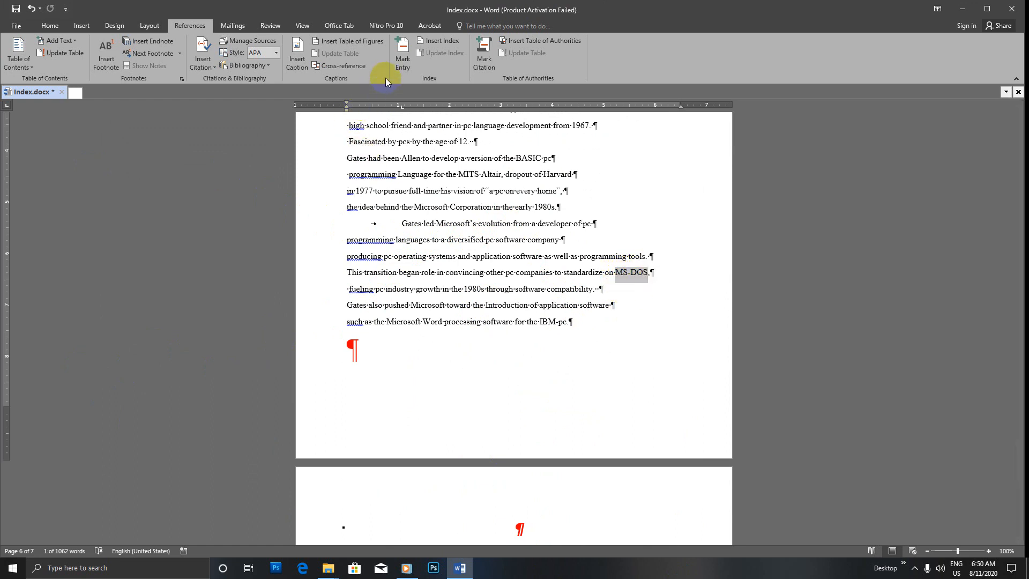
click(402, 45)
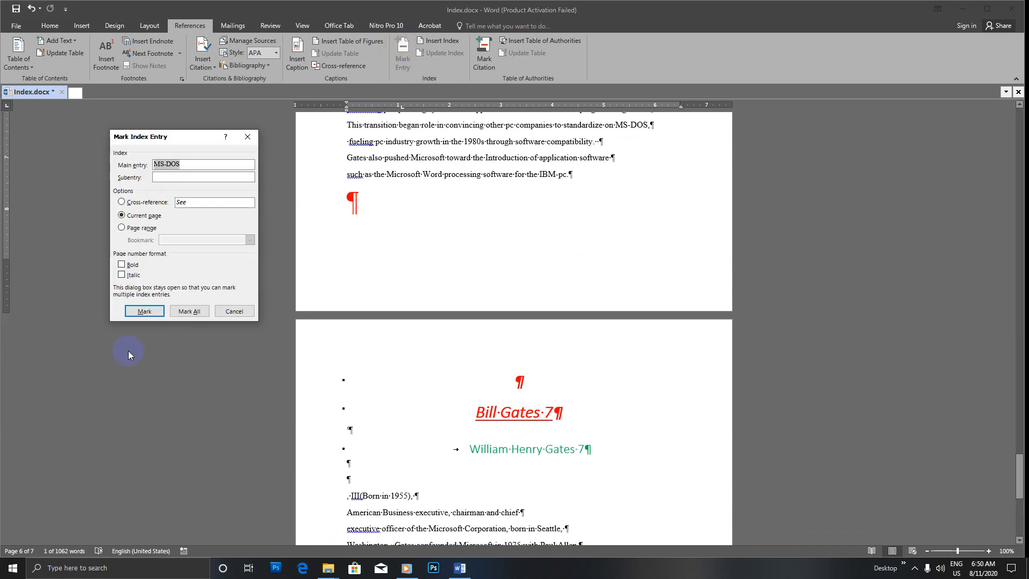
click(120, 264)
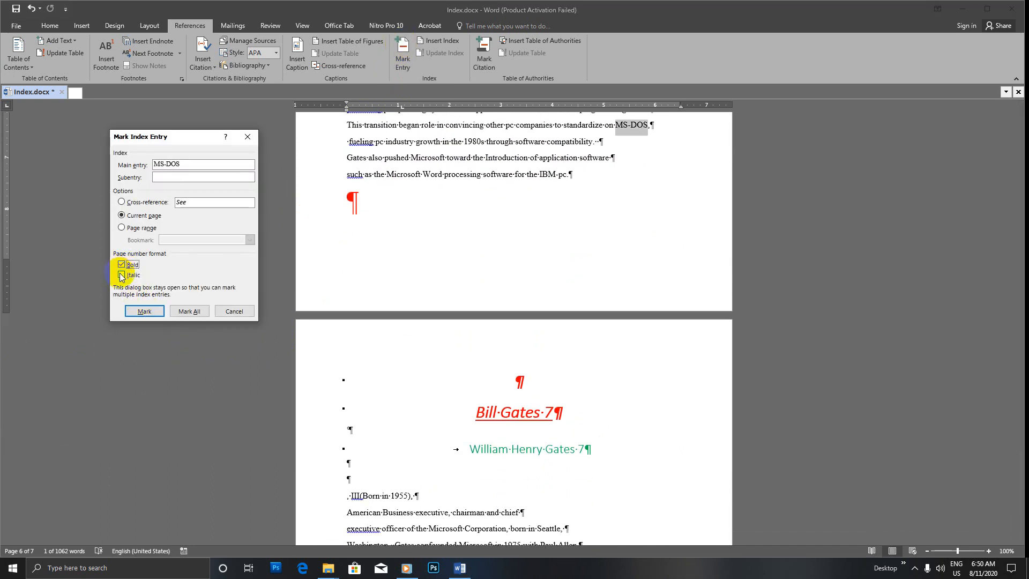
click(144, 310)
scroll(313, 292, down, 3)
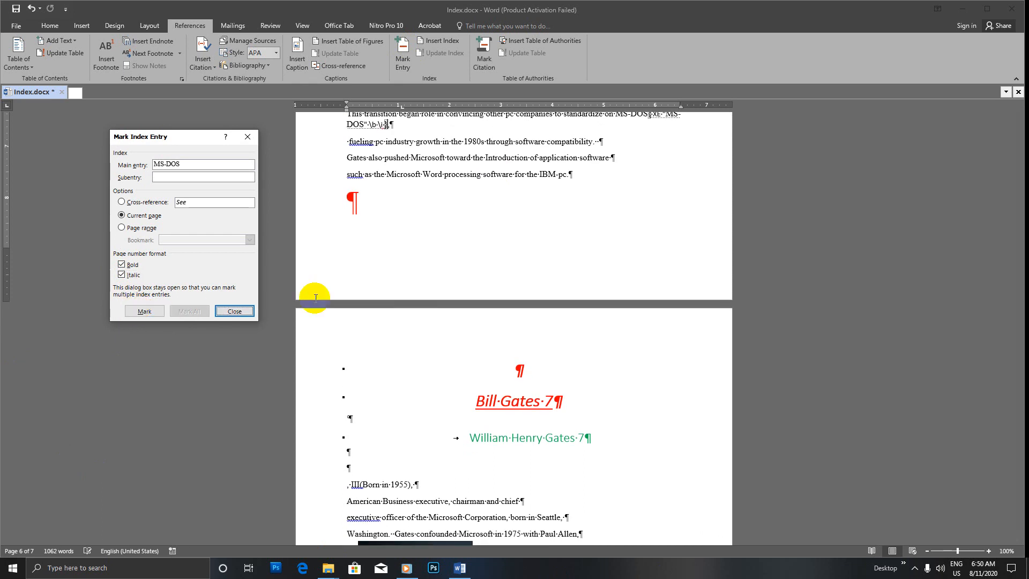
click(231, 312)
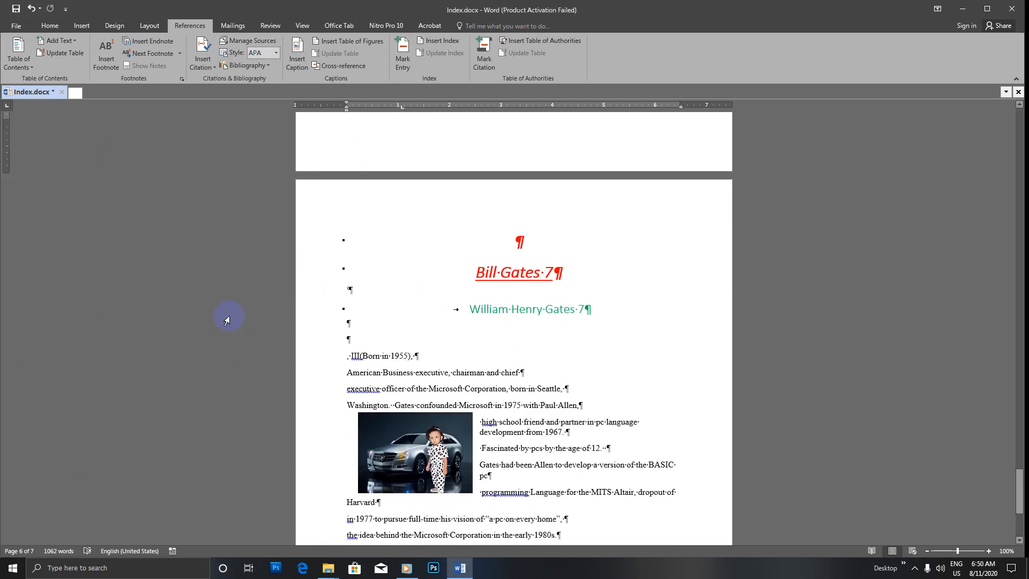
Mark "developer" in the page 7 text as an index entry with a bold, italic page number.
scroll(418, 325, down, 2)
scroll(428, 325, down, 2)
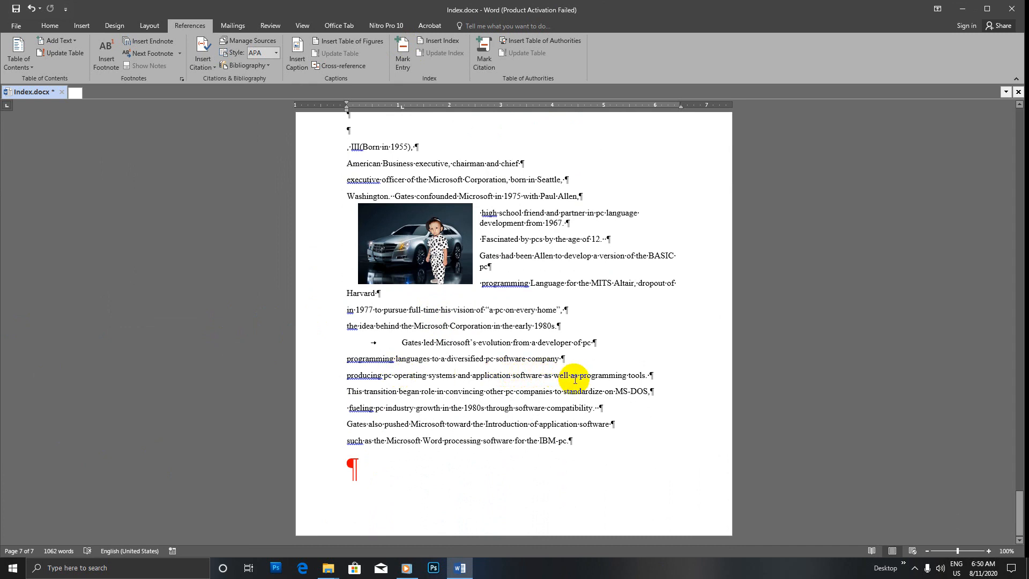
drag(538, 342, 571, 343)
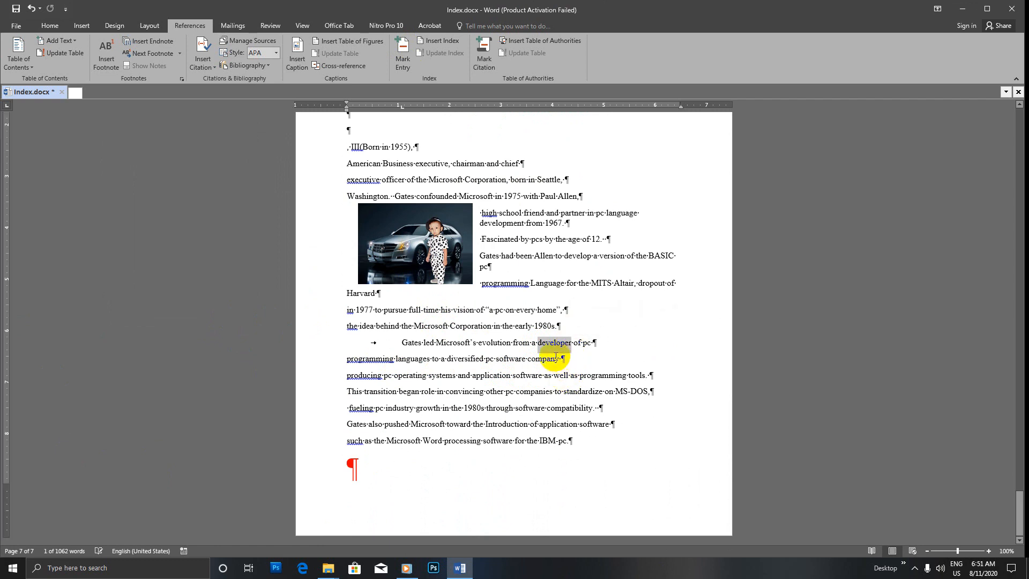
click(401, 50)
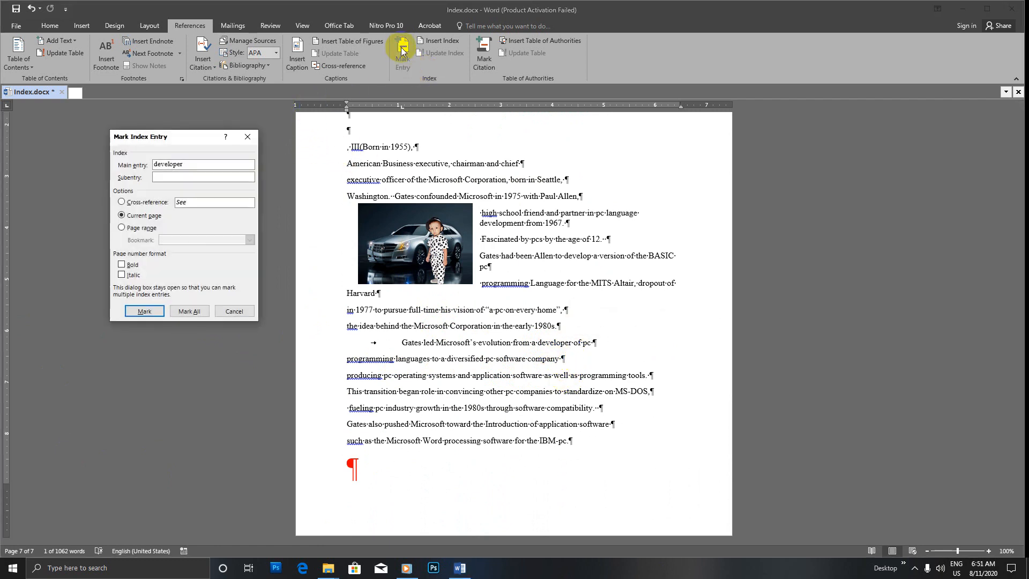
click(129, 266)
click(127, 275)
click(144, 311)
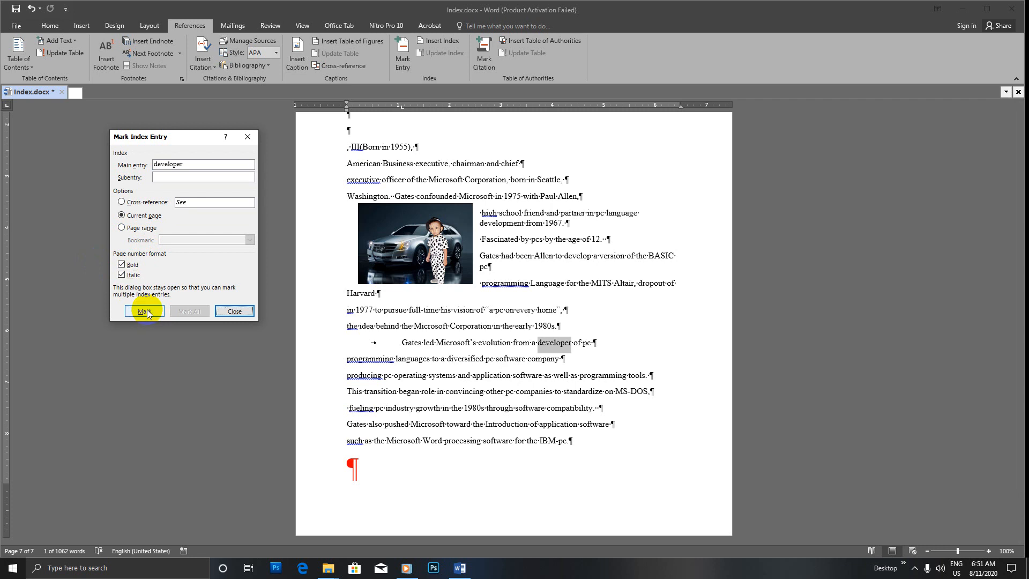
click(219, 311)
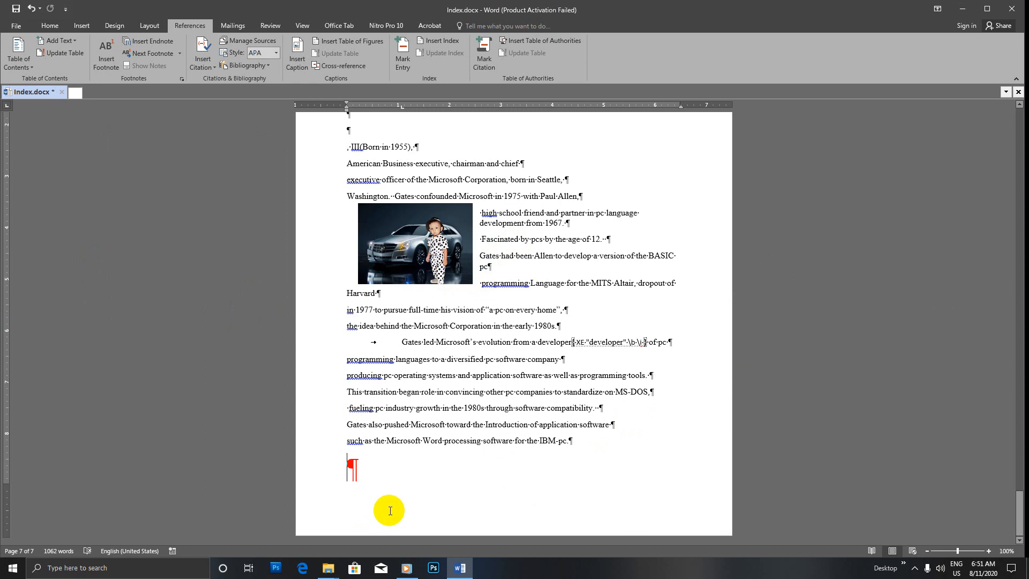
Add a page break after the last text line of page 7 and open the index settings for the new page.
key(ctrl+Return)
scroll(380, 501, down, 4)
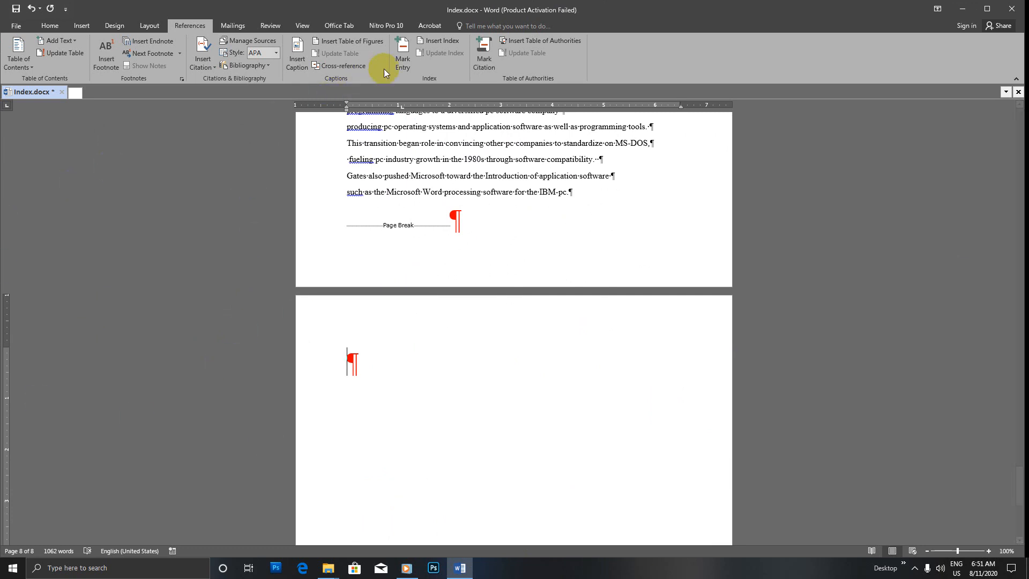
click(442, 41)
mouse_move(651, 82)
mouse_down()
mouse_move(655, 125)
mouse_move(665, 90)
mouse_up()
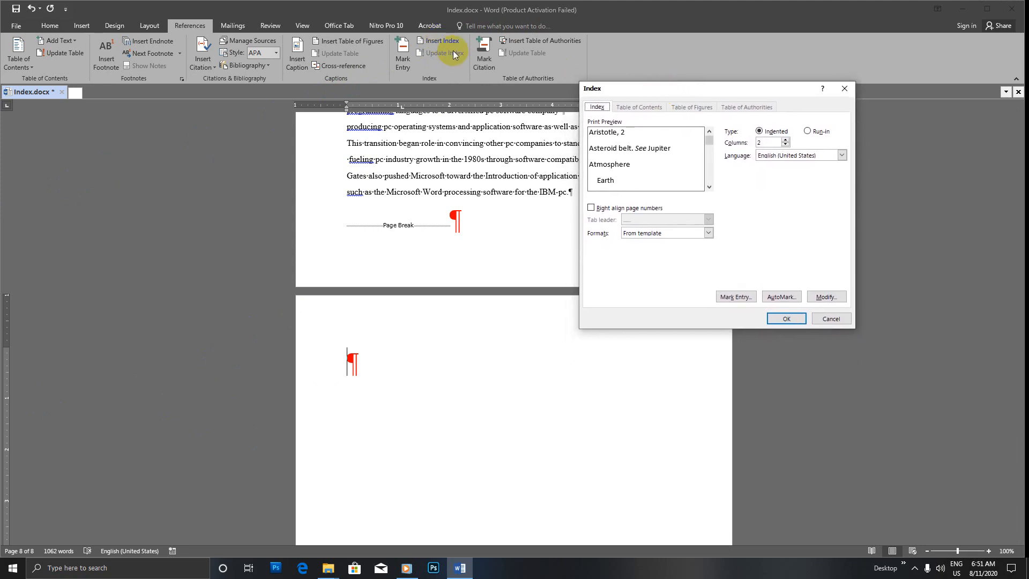
drag(629, 90, 655, 74)
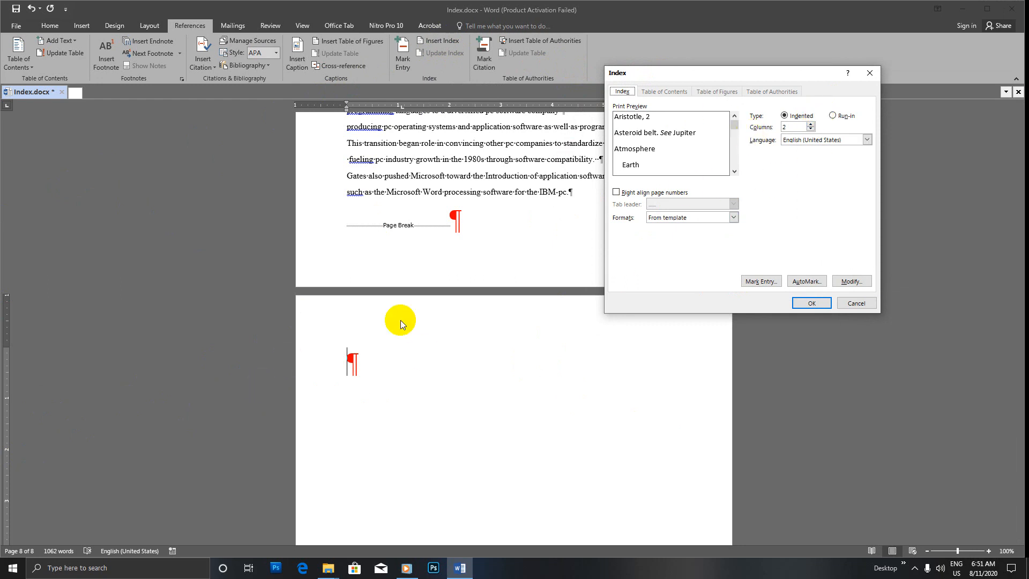
Set the index to 3 columns and try out right-aligned page numbers in the preview.
click(812, 125)
click(668, 131)
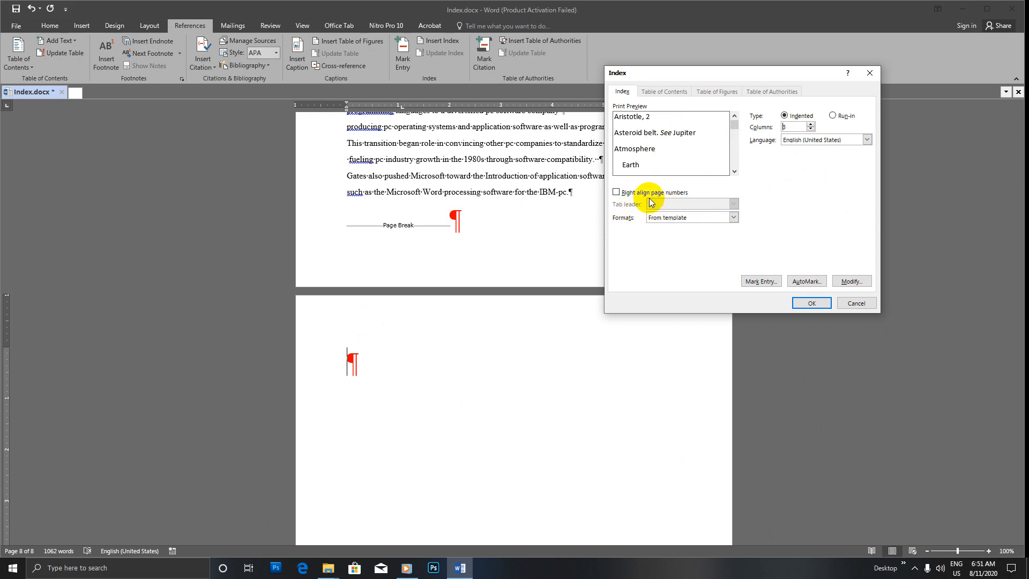
click(616, 193)
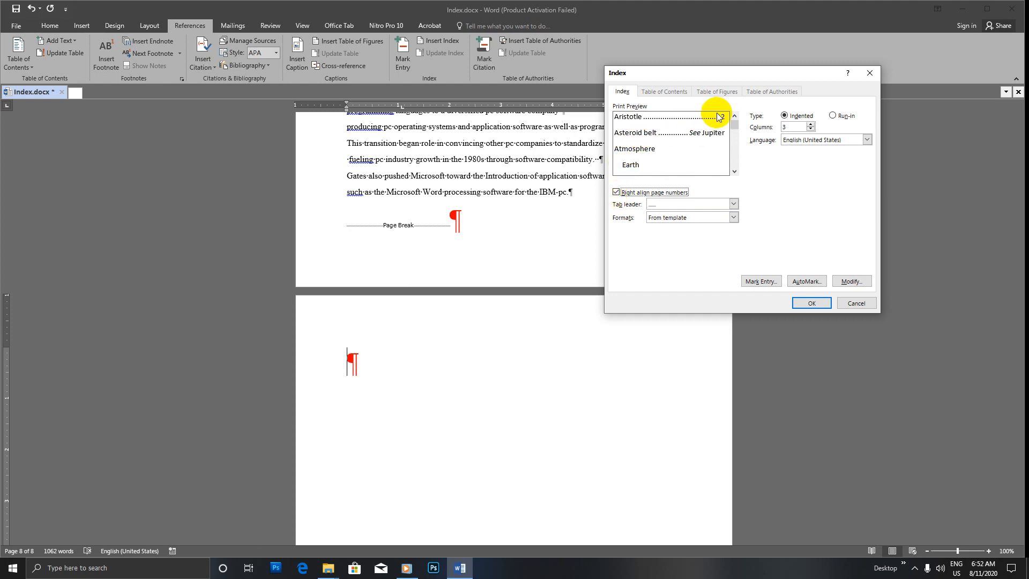
click(616, 192)
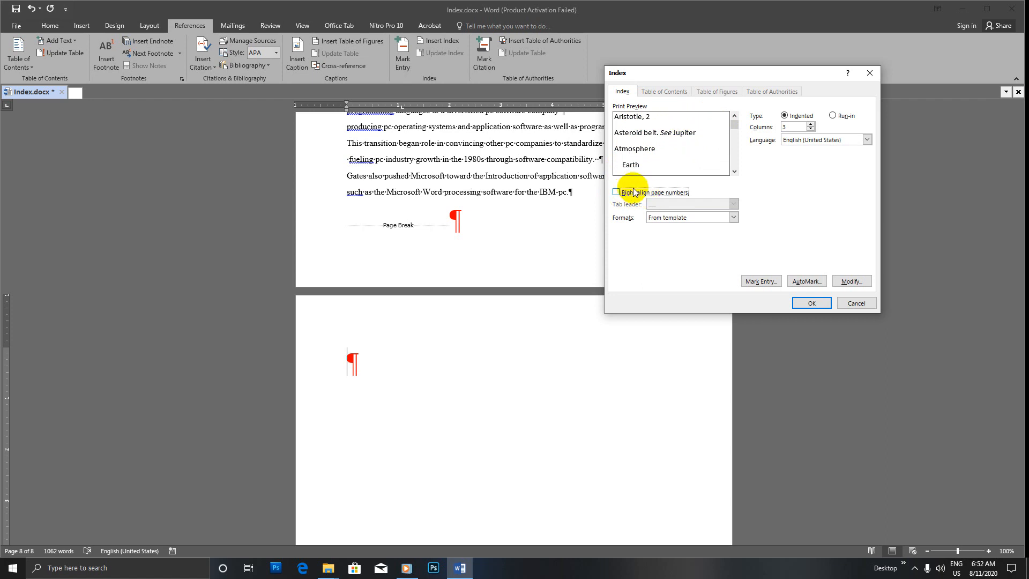
click(616, 192)
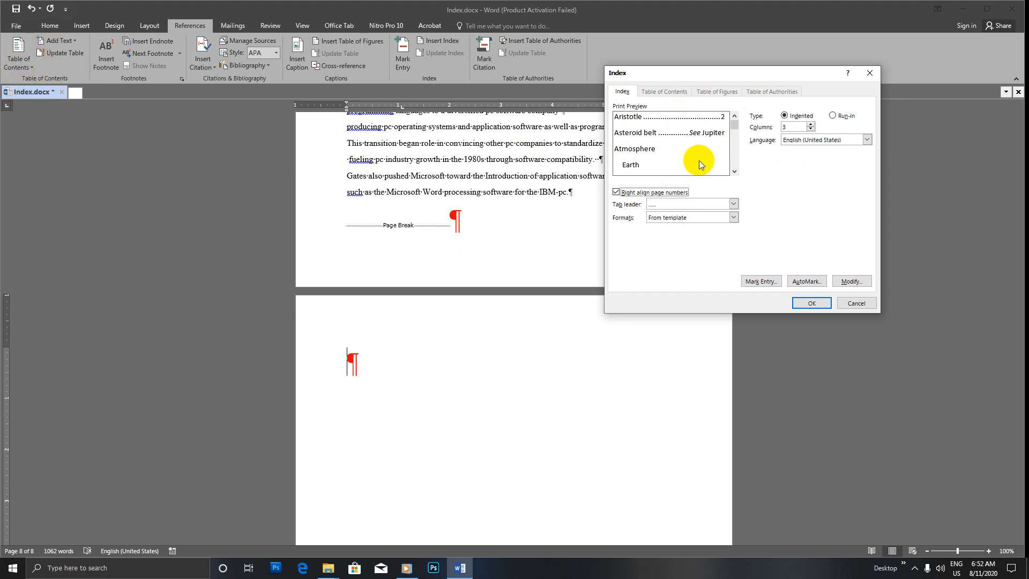
Set the index to 1 column, keeping English (United States) as its language.
click(811, 130)
click(866, 140)
click(866, 140)
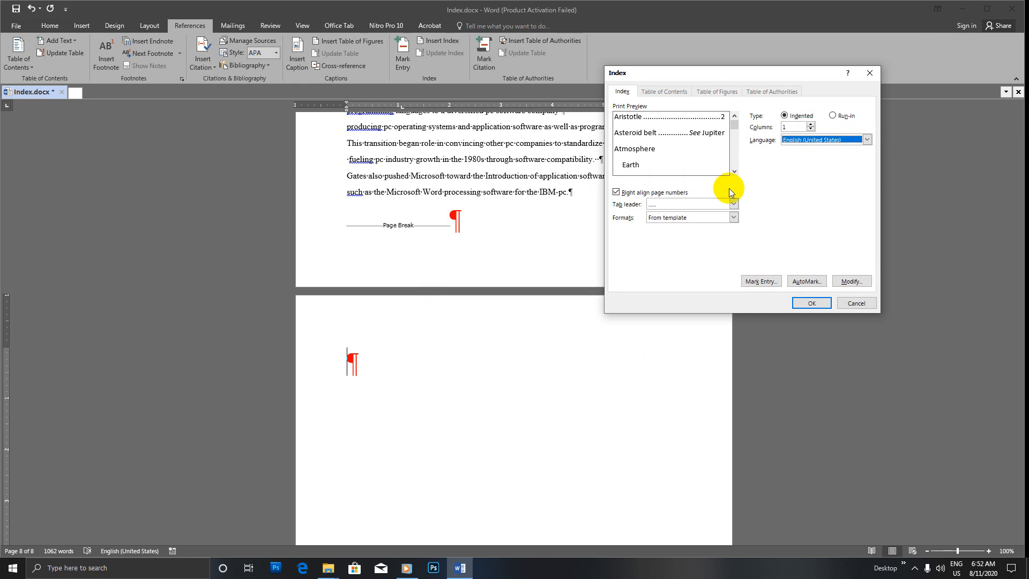
Try the Classic index format in the preview, and return the format to From template.
click(733, 218)
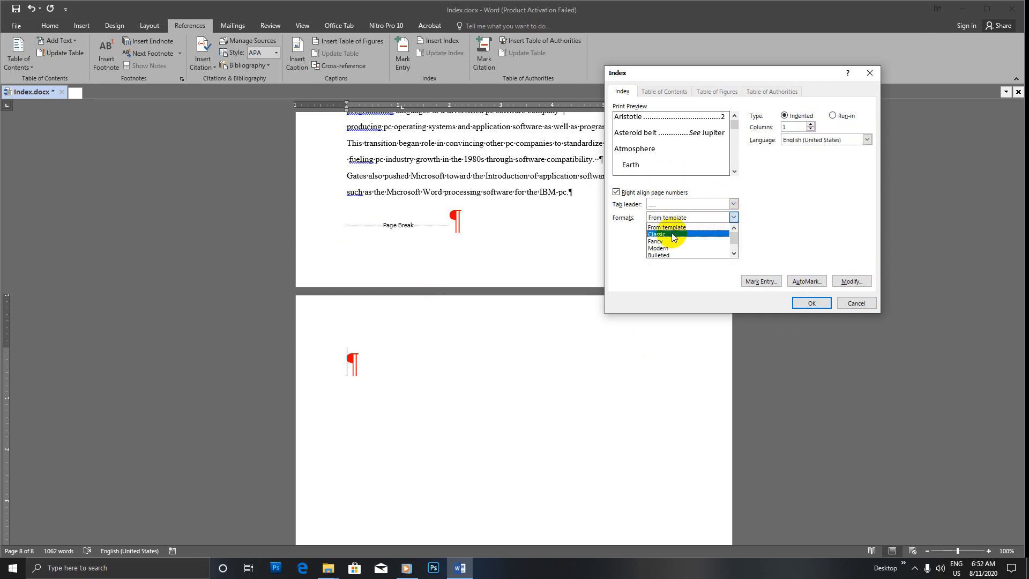
drag(733, 236, 735, 245)
click(721, 253)
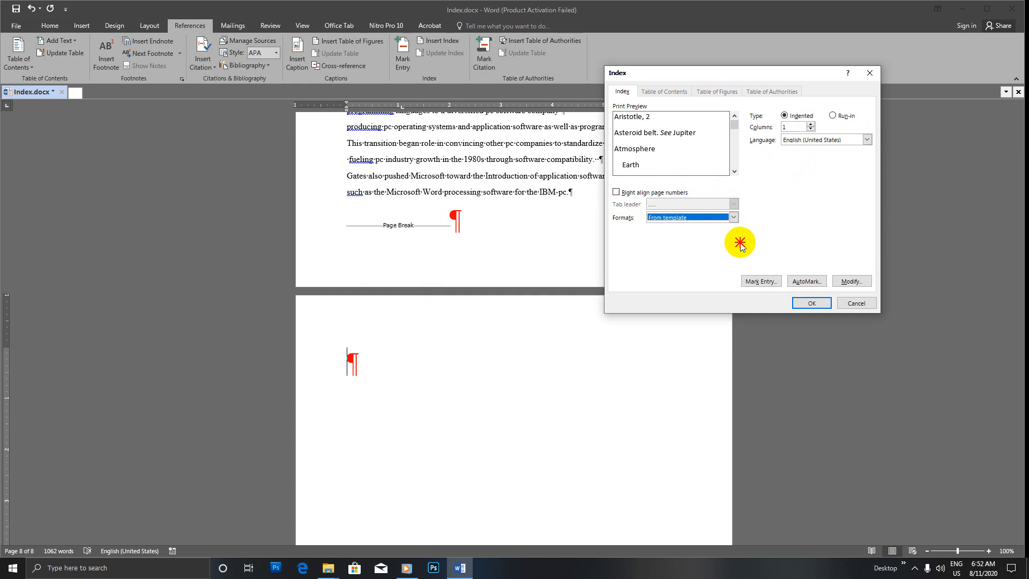
click(733, 217)
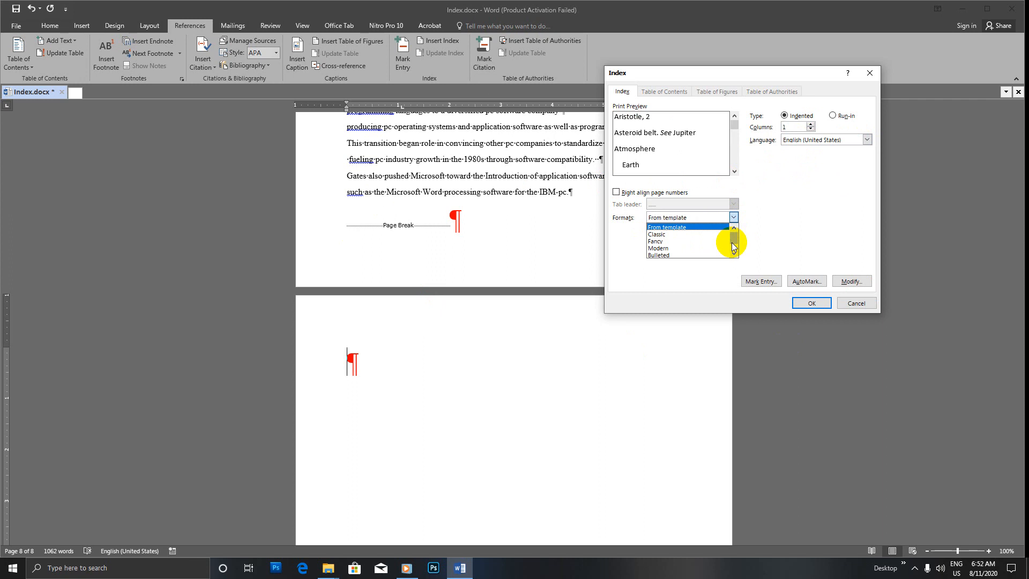
click(664, 234)
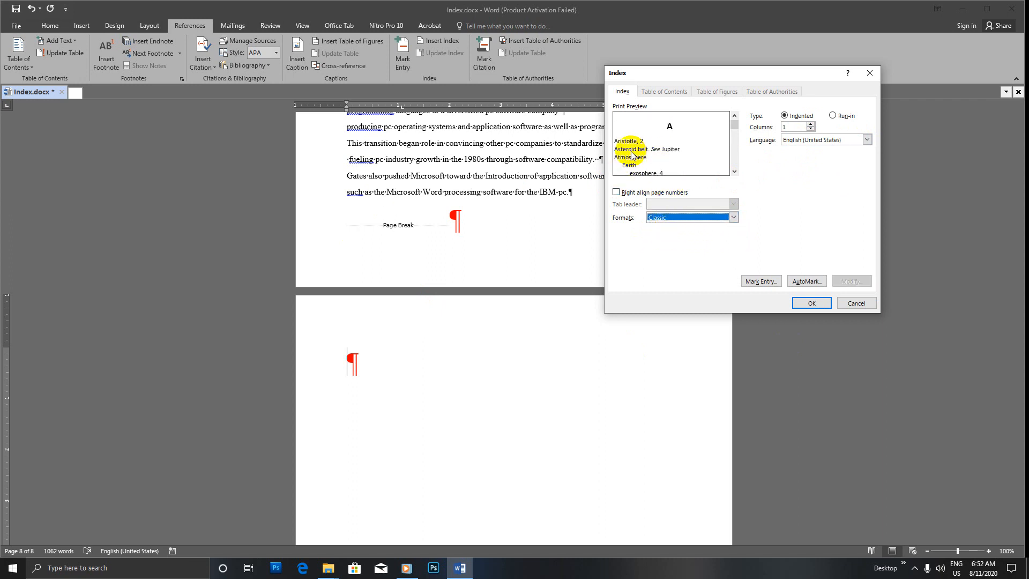
click(731, 217)
click(673, 226)
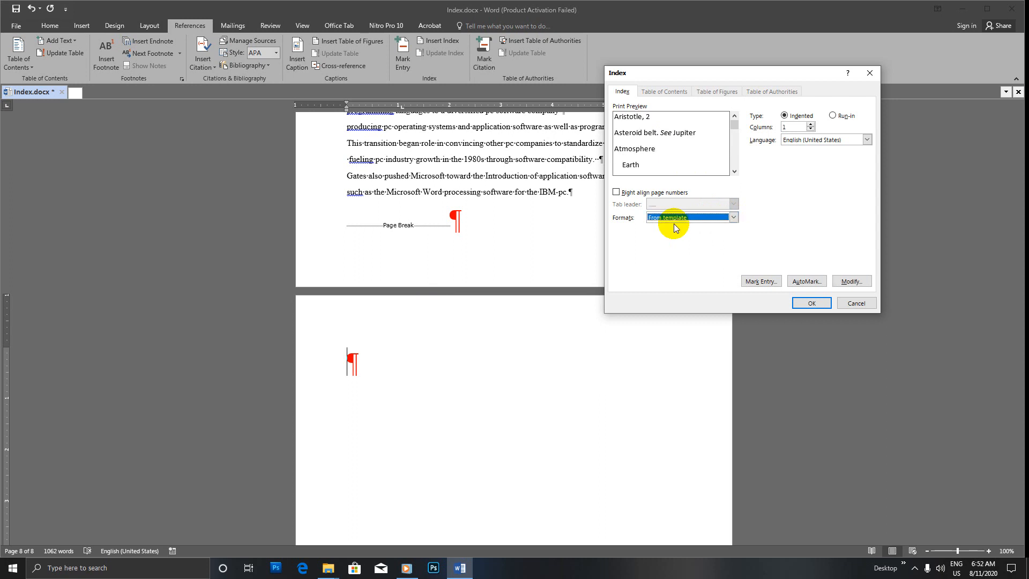
Insert the index on page 8 with right-aligned page numbers and a dashed tab leader, and minimise the document window.
click(617, 191)
click(734, 205)
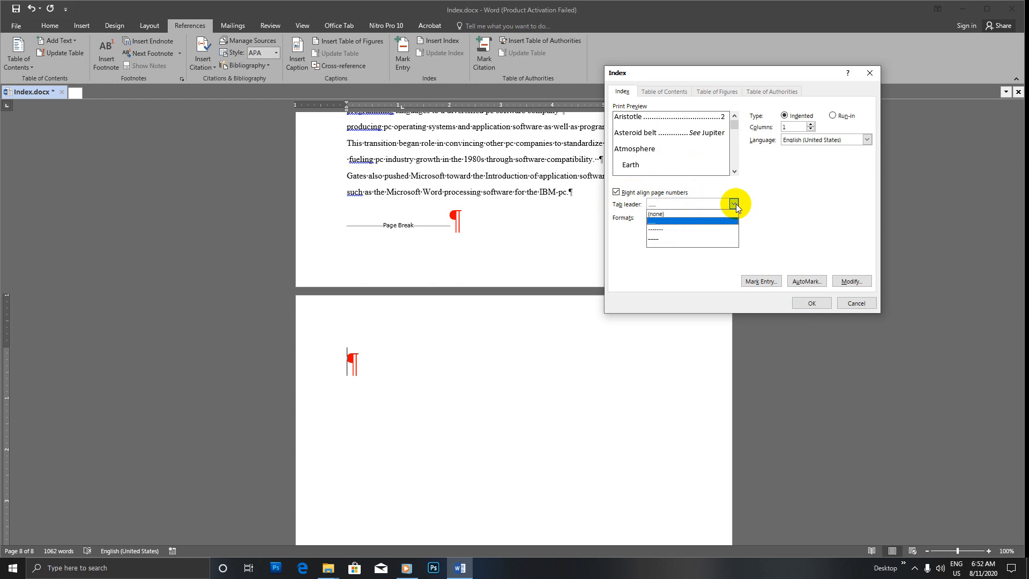
click(668, 230)
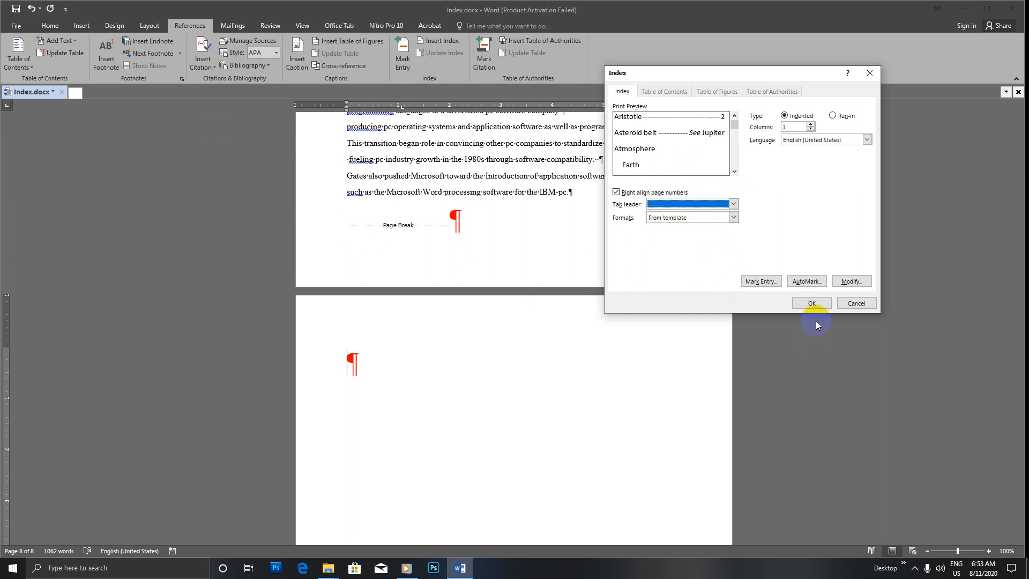
click(811, 303)
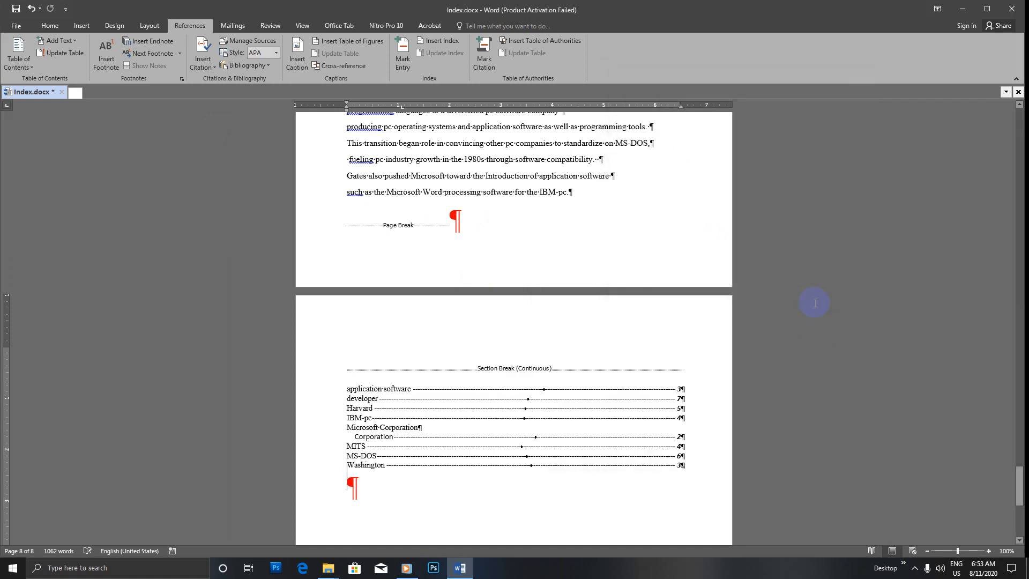
scroll(558, 362, down, 4)
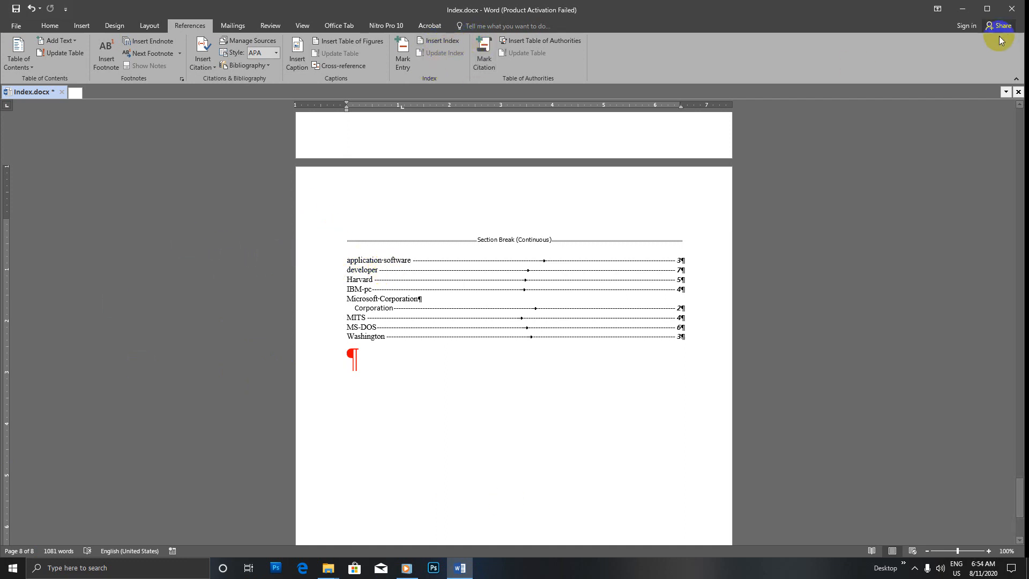
click(963, 11)
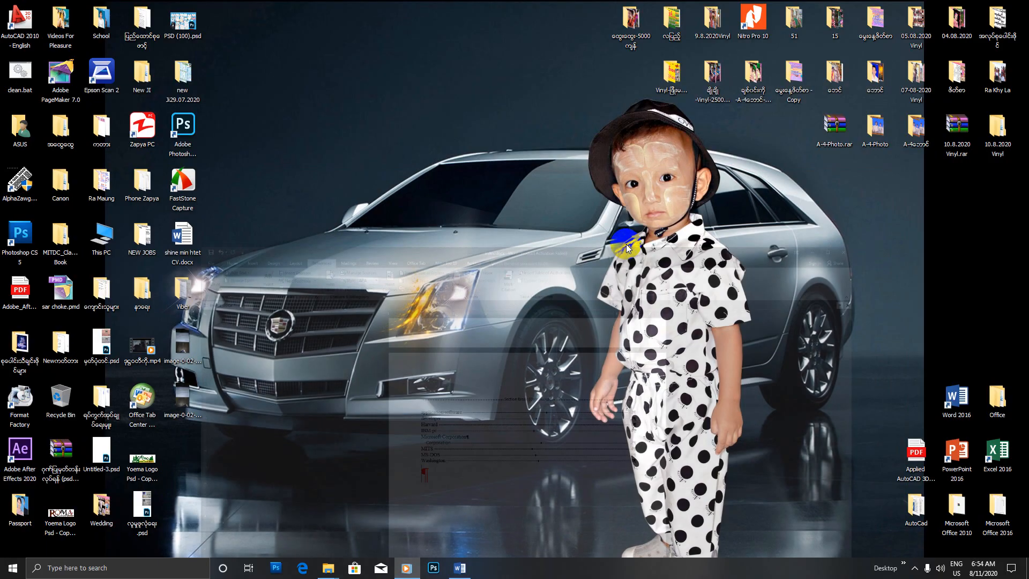